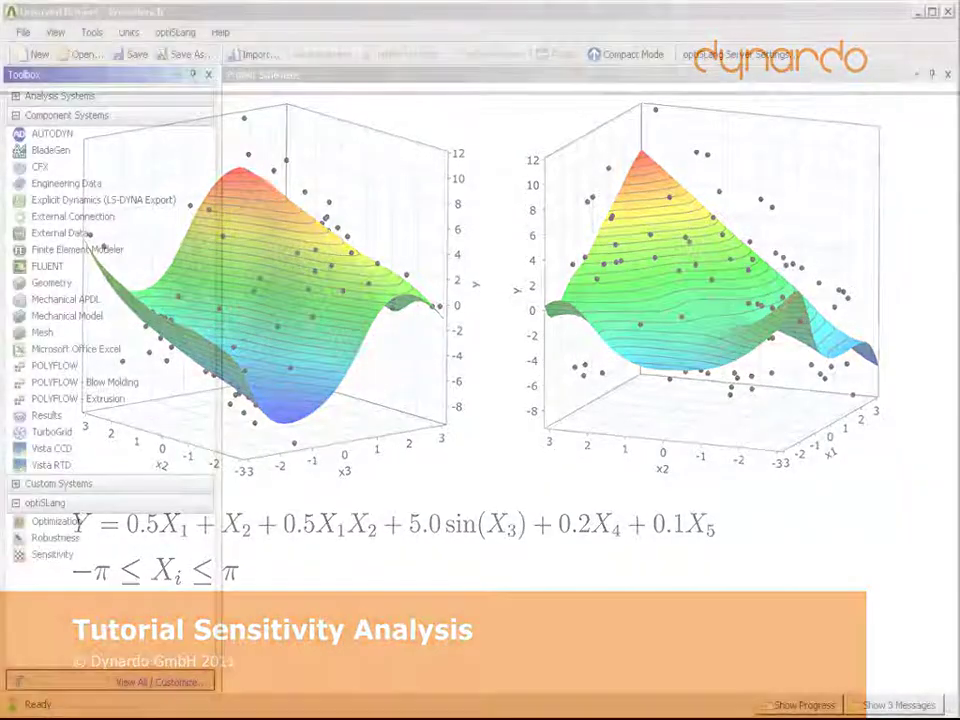
Add a Microsoft Office Excel component system to the schematic with its default name.
{"action": "left_click", "coordinate": [176, 352]}
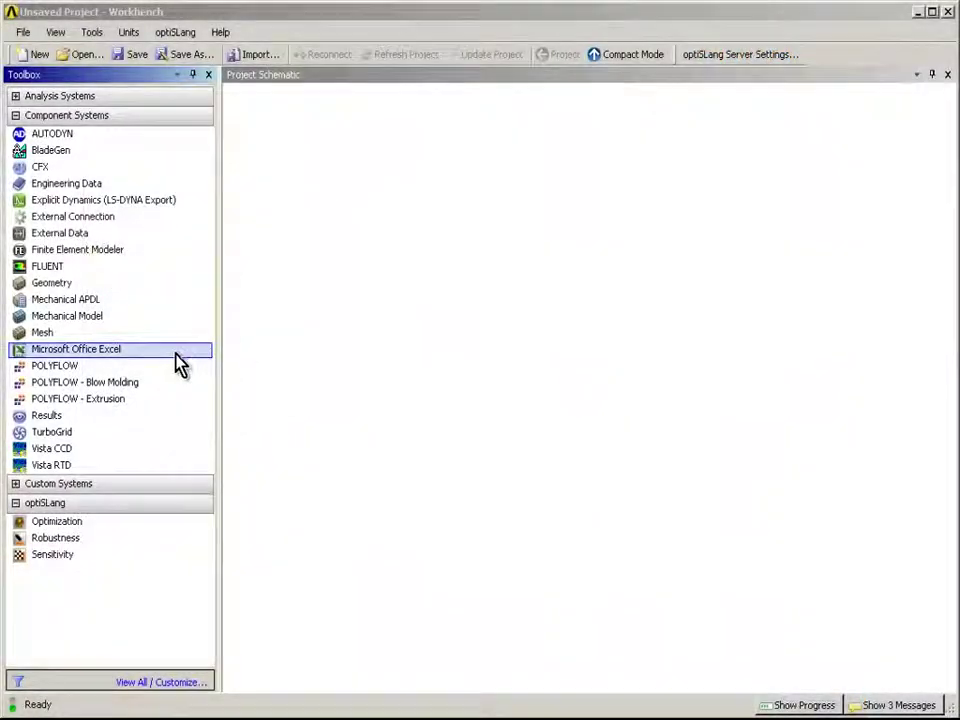
{"action": "left_click_drag", "start_coordinate": [178, 362], "coordinate": [322, 214]}
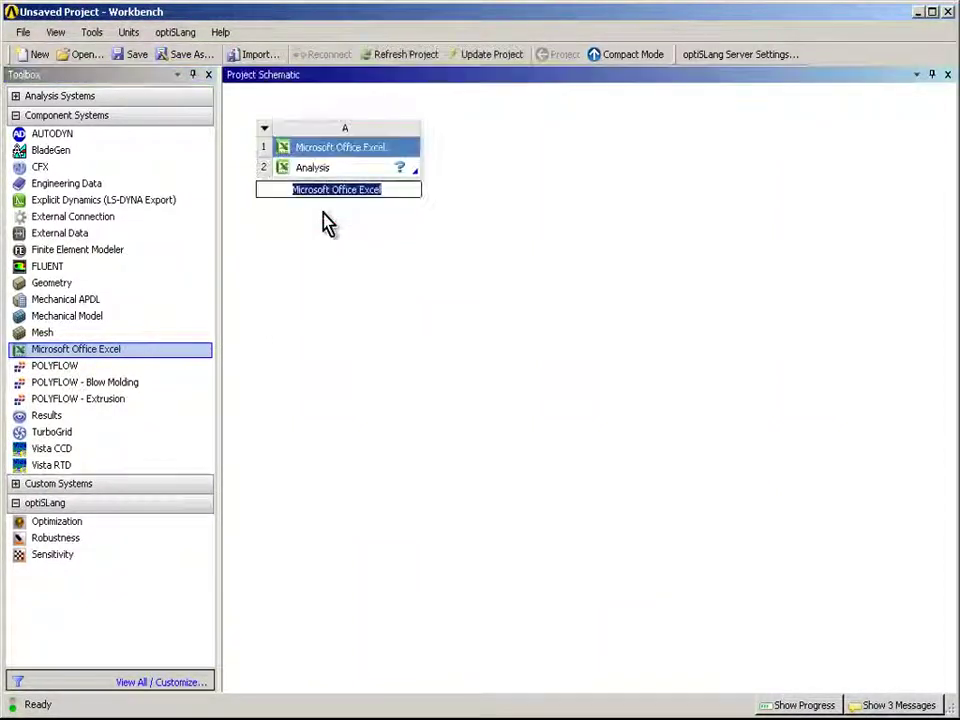
{"action": "left_click", "coordinate": [374, 176]}
Attach Couple_Function.xls to the Excel analysis and open it in Excel.
{"action": "right_click", "coordinate": [374, 176]}
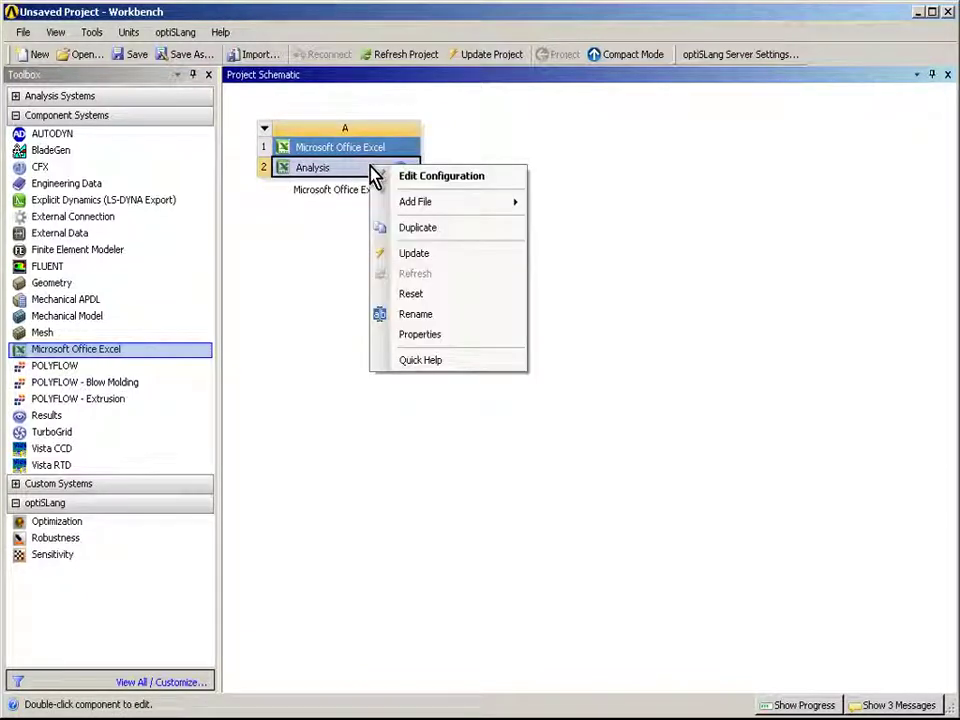
{"action": "mouse_move", "coordinate": [416, 202]}
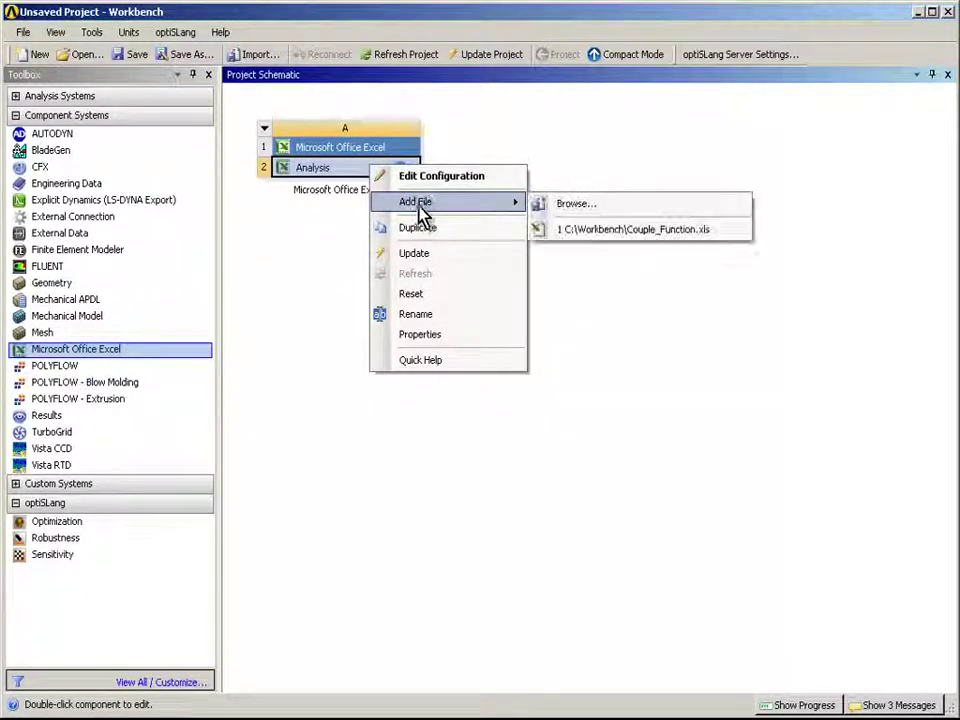
{"action": "left_click", "coordinate": [598, 205]}
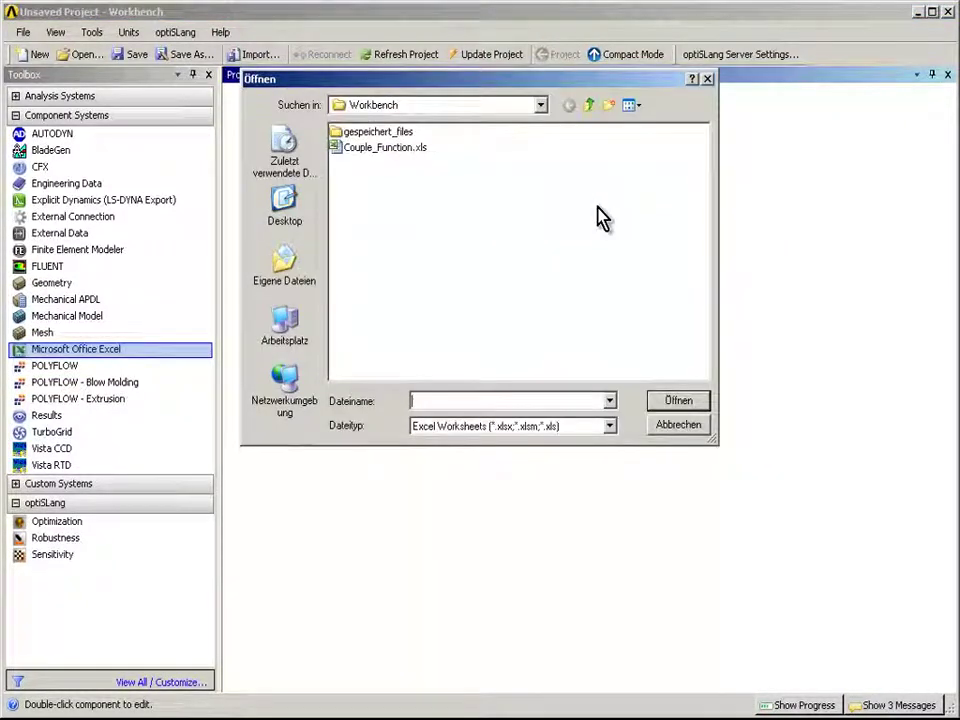
{"action": "left_click", "coordinate": [398, 149]}
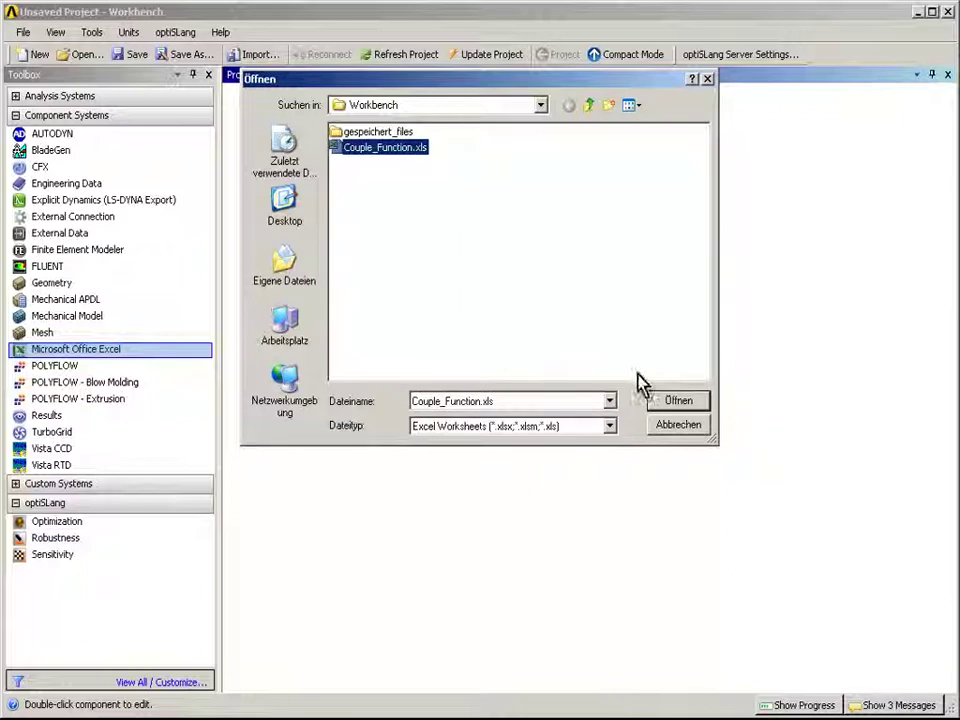
{"action": "left_click", "coordinate": [669, 402]}
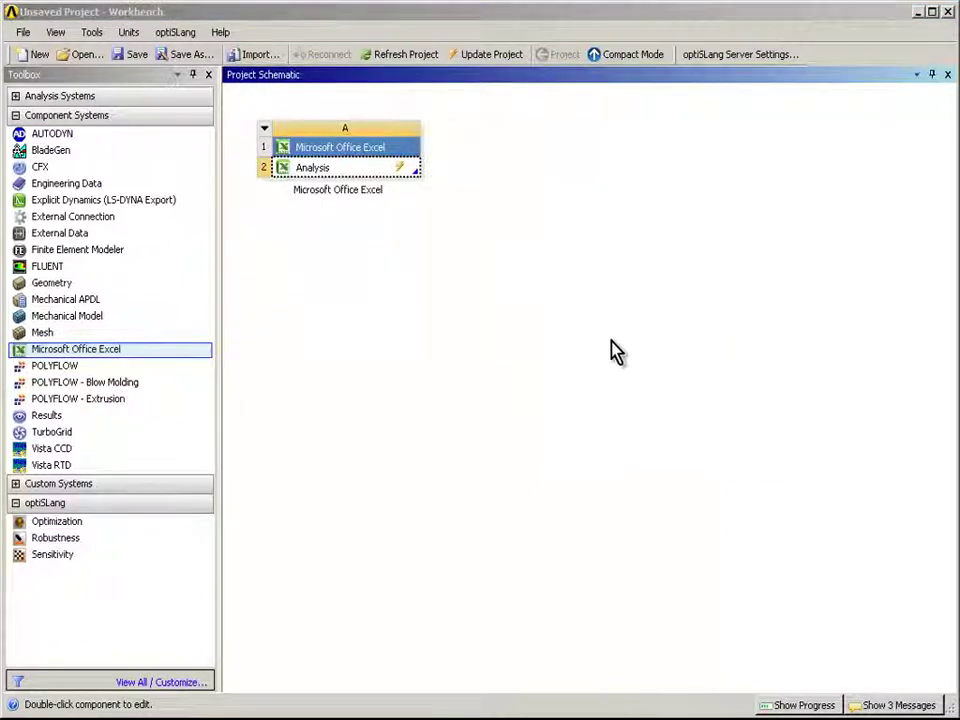
{"action": "right_click", "coordinate": [377, 176]}
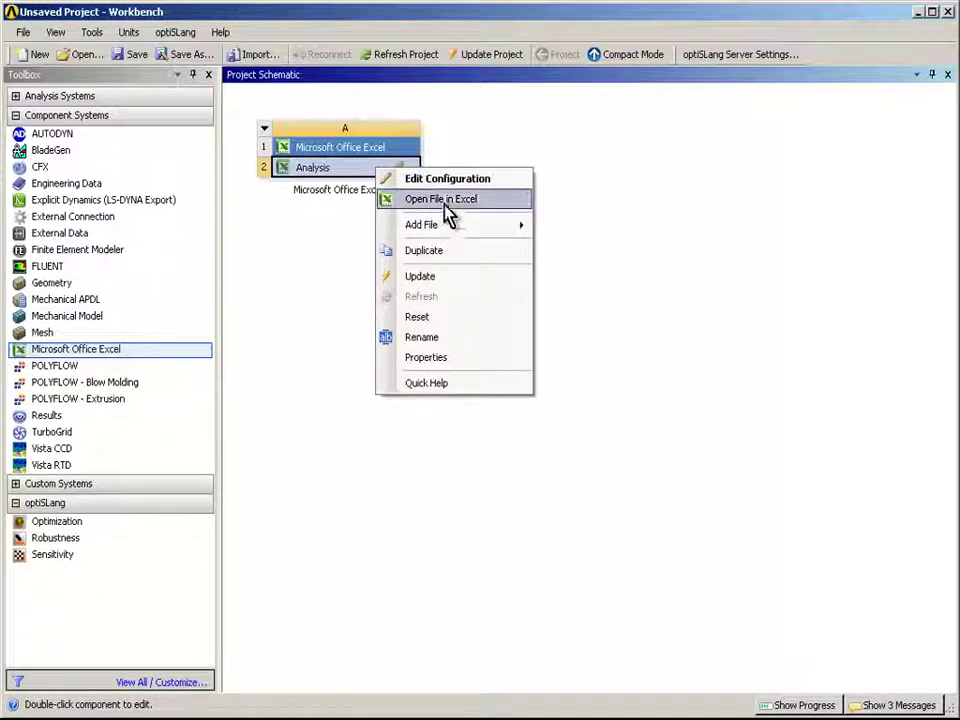
{"action": "left_click", "coordinate": [474, 199]}
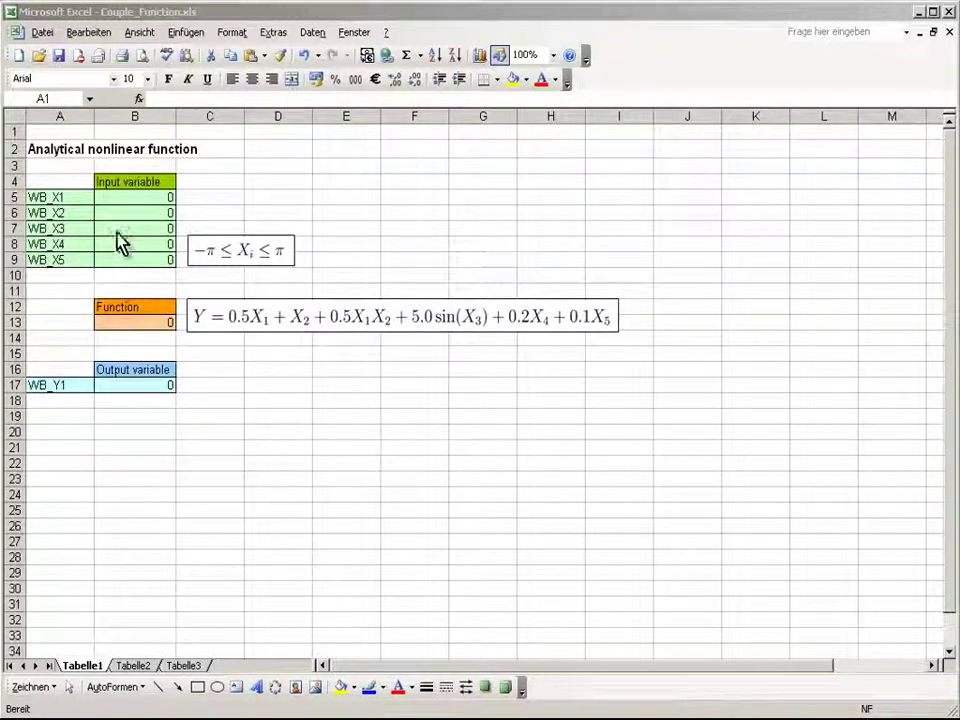
Check the WB_ name of cell B5 and the B13 formula, then save the workbook.
{"action": "left_click", "coordinate": [121, 197]}
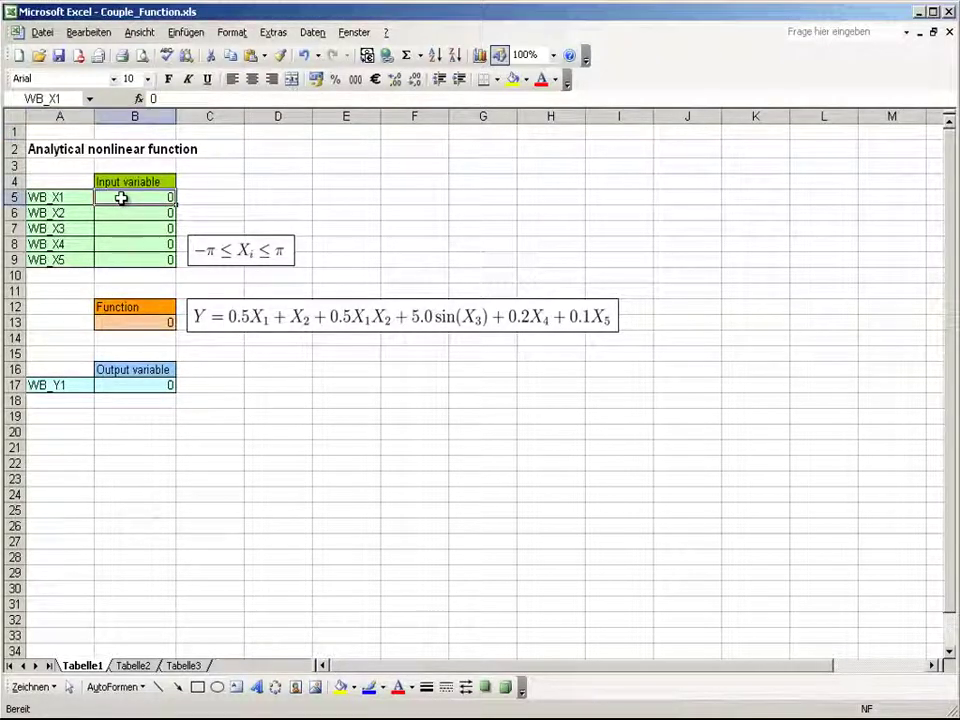
{"action": "left_click", "coordinate": [68, 99]}
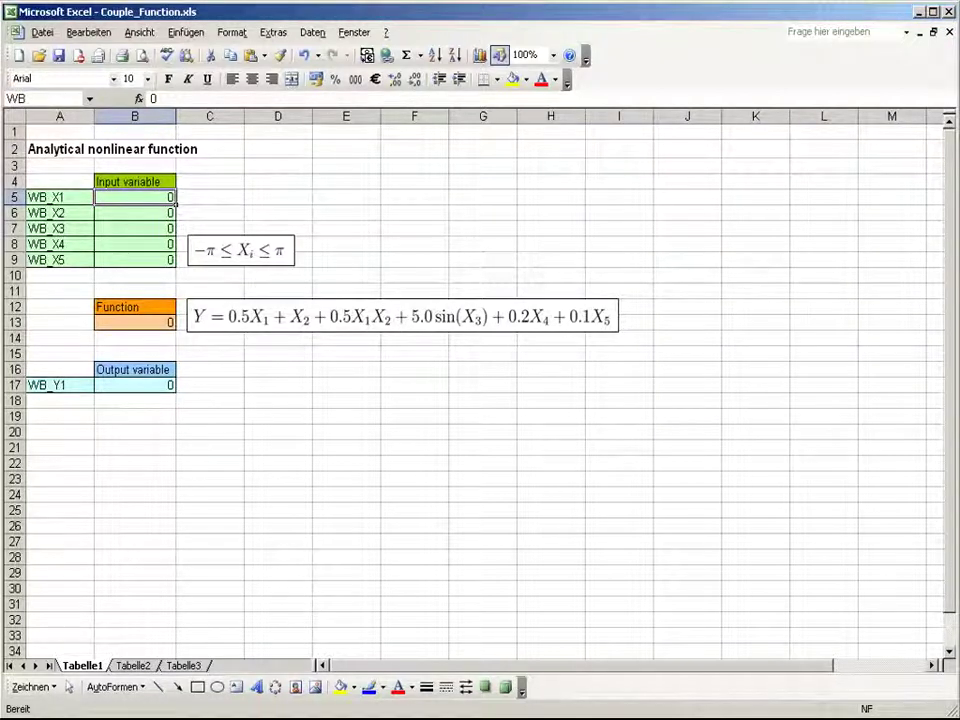
{"action": "type", "text": "_"}
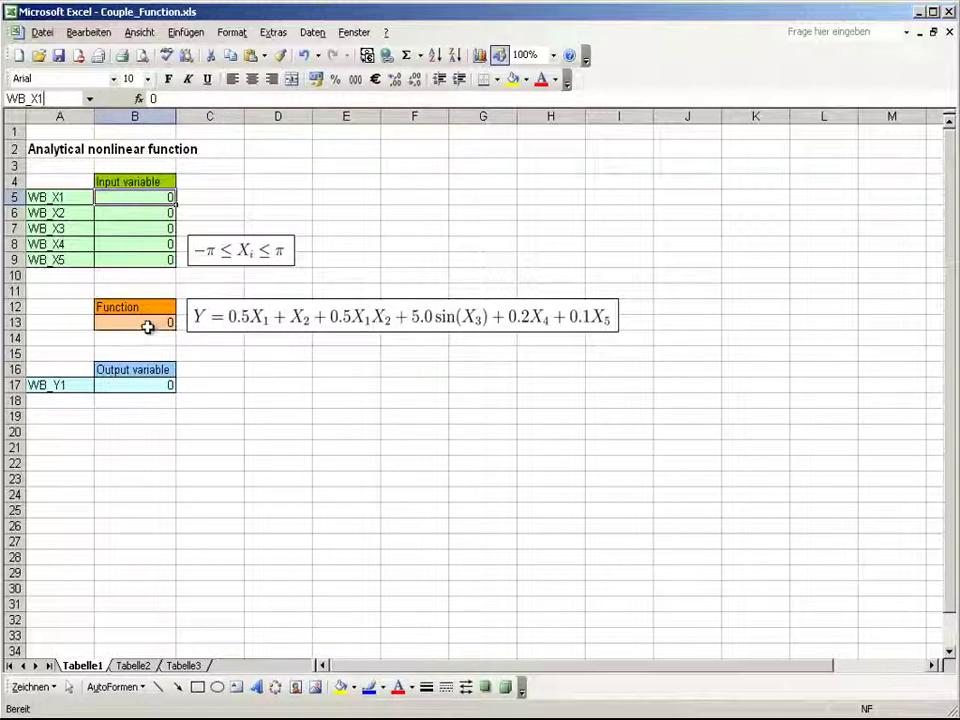
{"action": "left_click", "coordinate": [147, 326]}
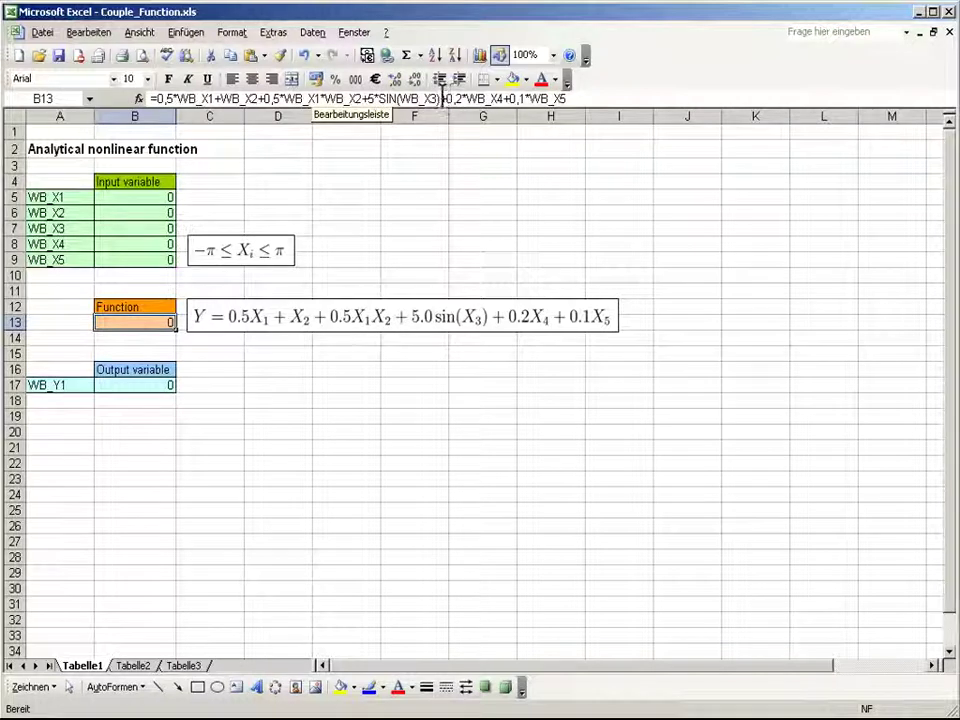
{"action": "left_click", "coordinate": [58, 55]}
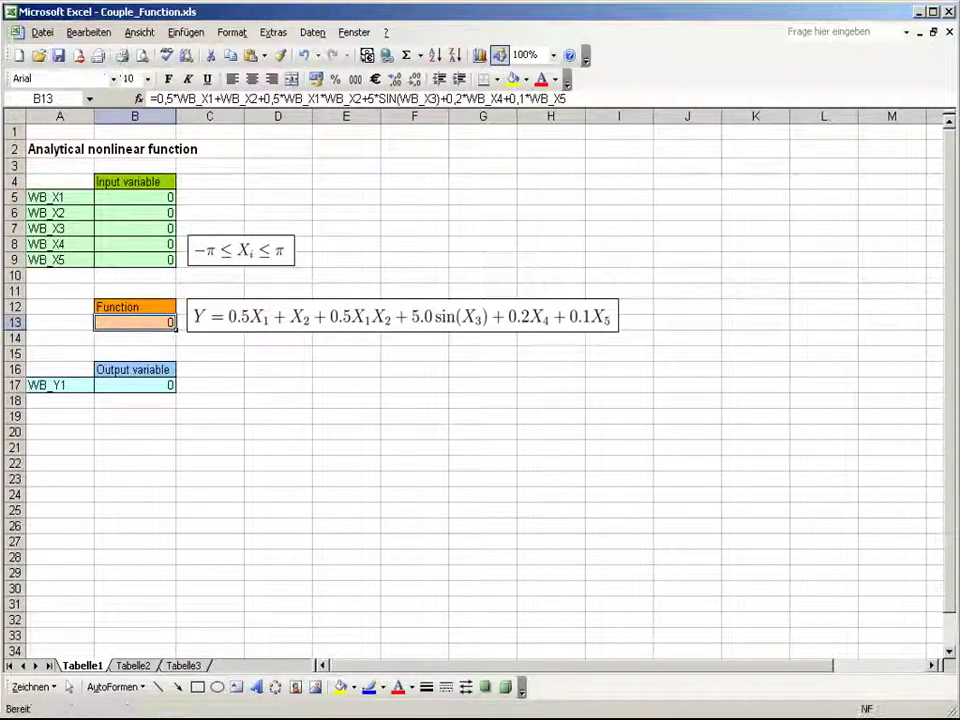
Back in Workbench, flag WB_X1–WB_X5 as input parameters and WB_Y1 as output.
{"action": "left_click", "coordinate": [948, 12]}
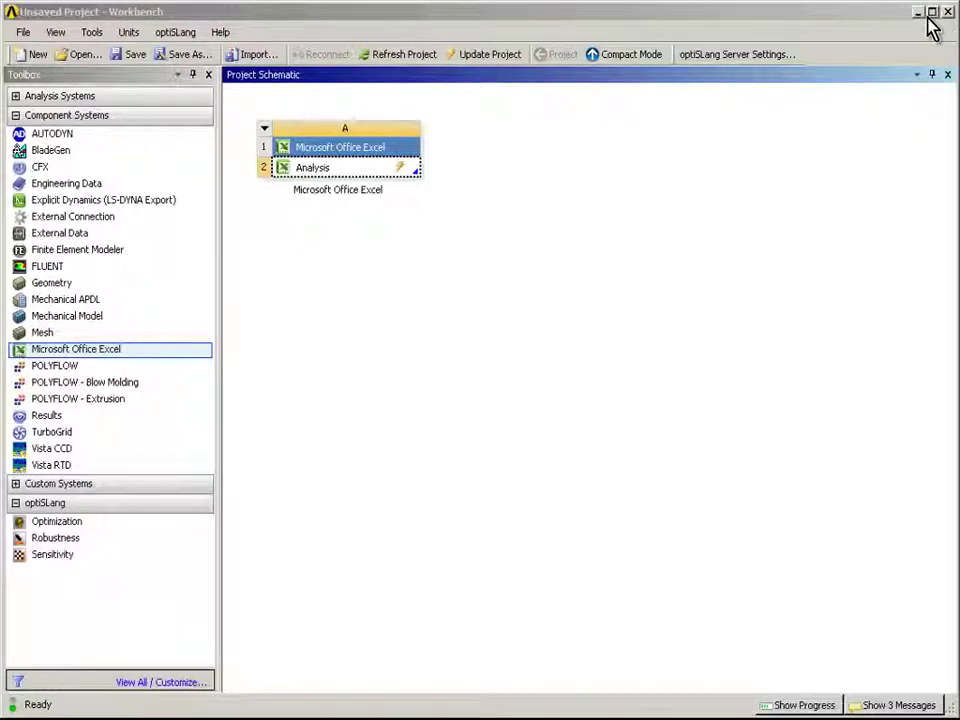
{"action": "right_click", "coordinate": [365, 178]}
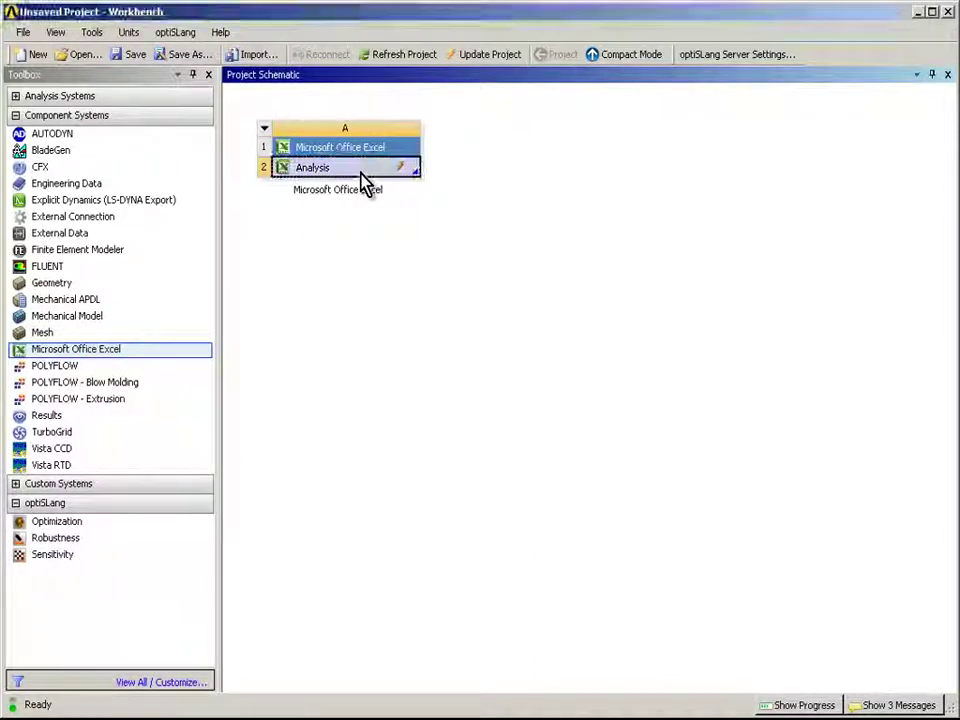
{"action": "left_click", "coordinate": [404, 183]}
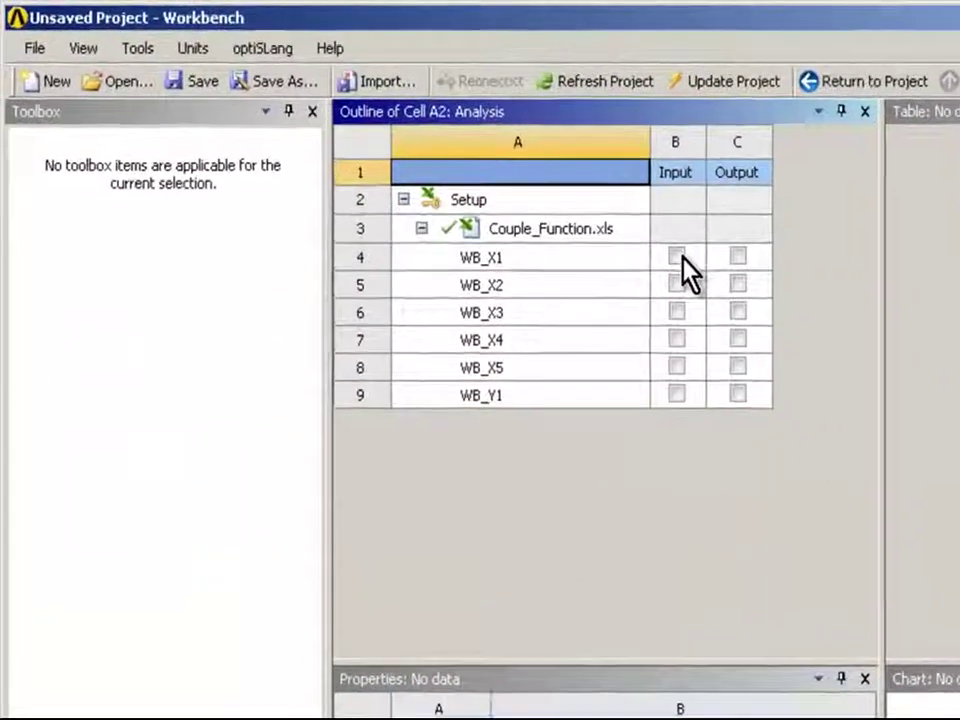
{"action": "left_click", "coordinate": [480, 182]}
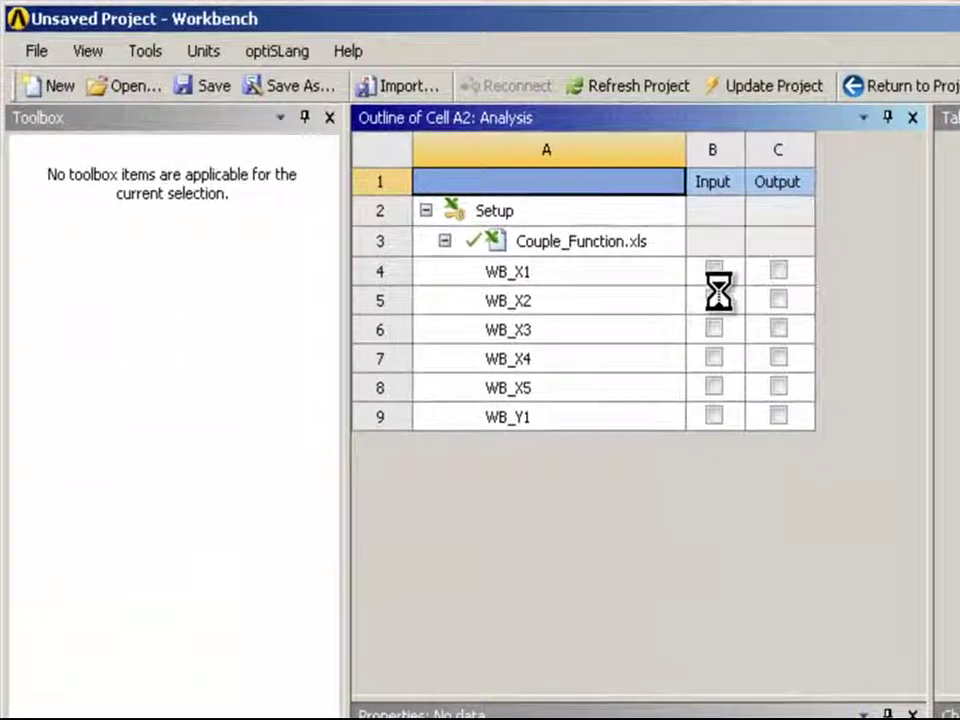
{"action": "left_click", "coordinate": [713, 301]}
{"action": "left_click", "coordinate": [713, 331]}
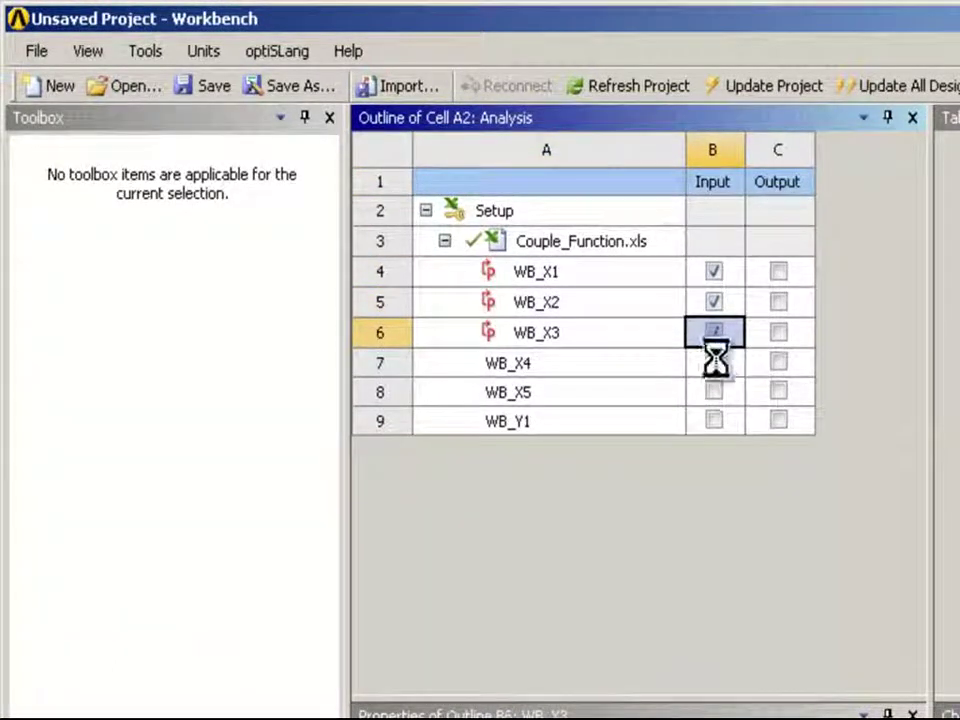
{"action": "left_click", "coordinate": [713, 362]}
{"action": "left_click", "coordinate": [714, 391]}
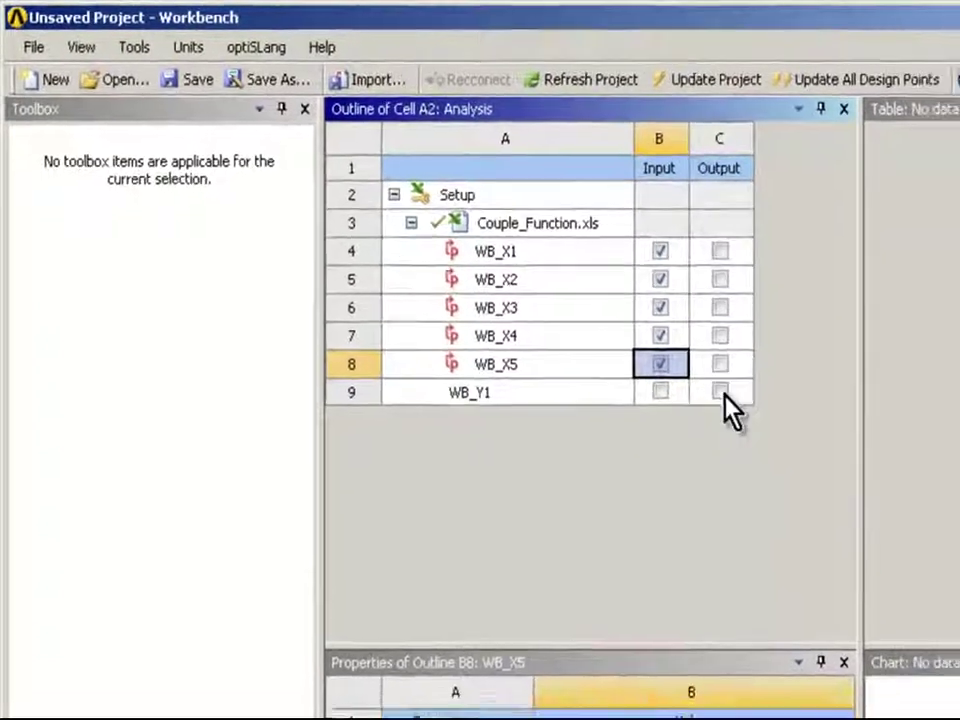
{"action": "left_click", "coordinate": [778, 424]}
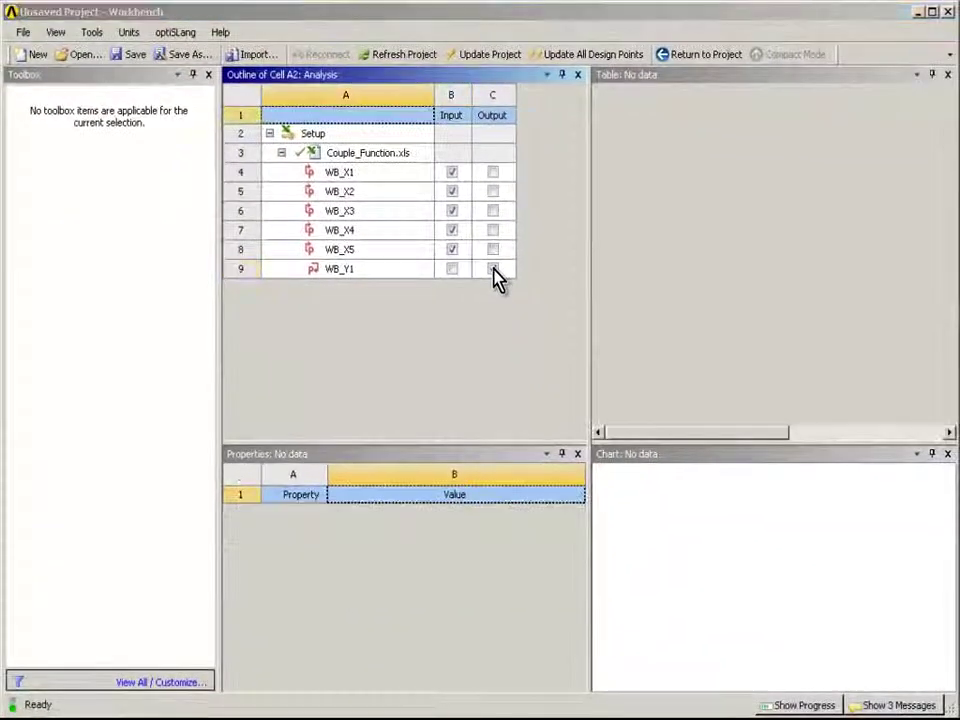
Update the project from the Parameter Set so inputs P1–P5 and output P6 are current.
{"action": "left_click", "coordinate": [697, 56]}
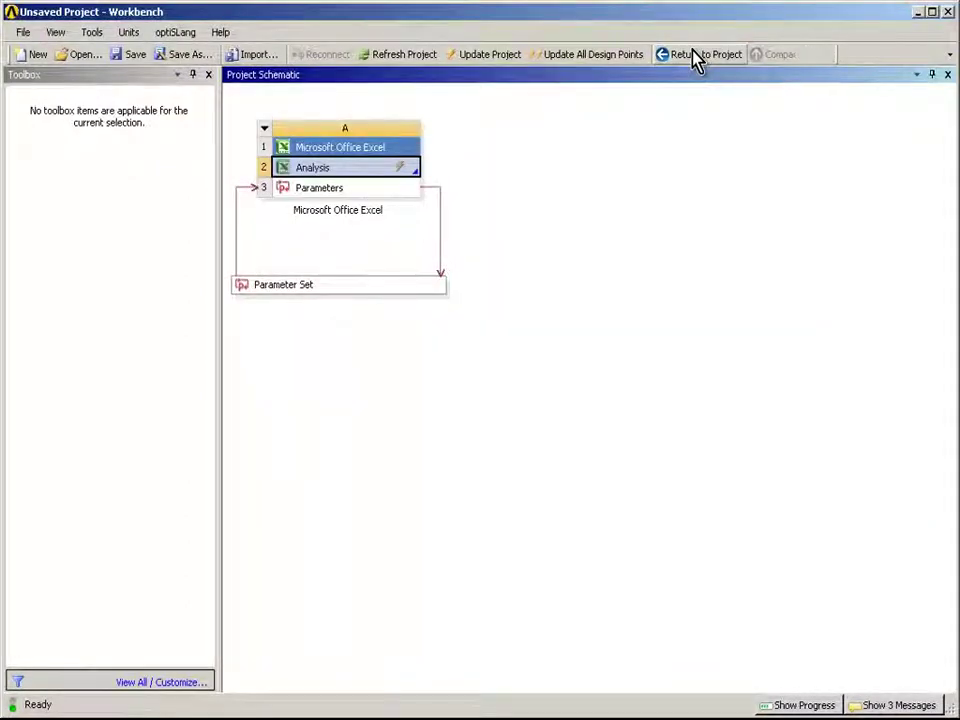
{"action": "double_click", "coordinate": [395, 287]}
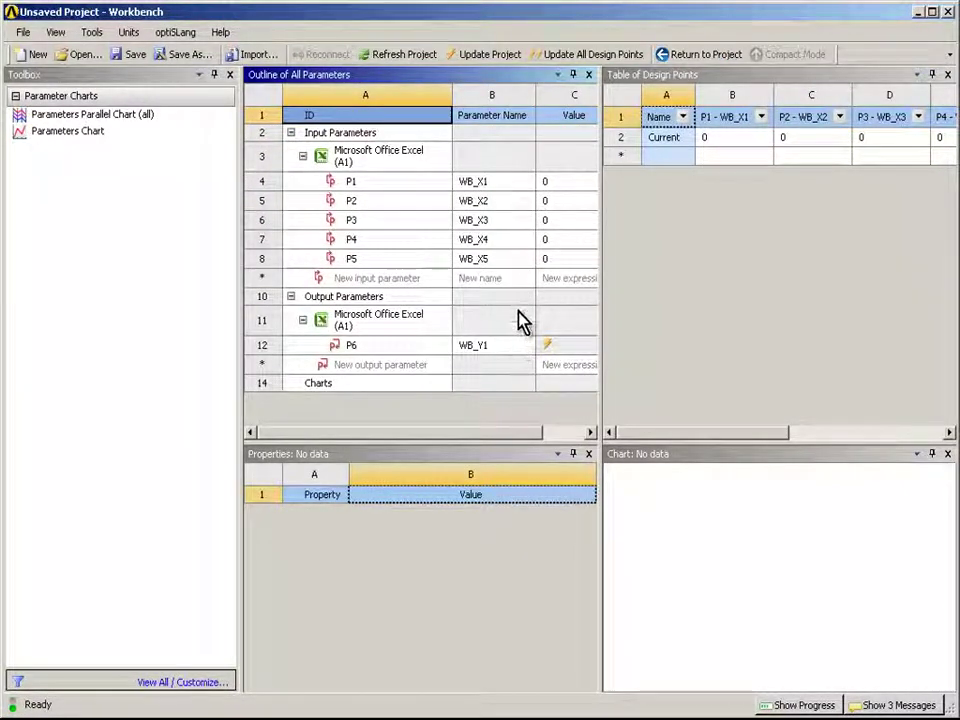
{"action": "left_click", "coordinate": [510, 58]}
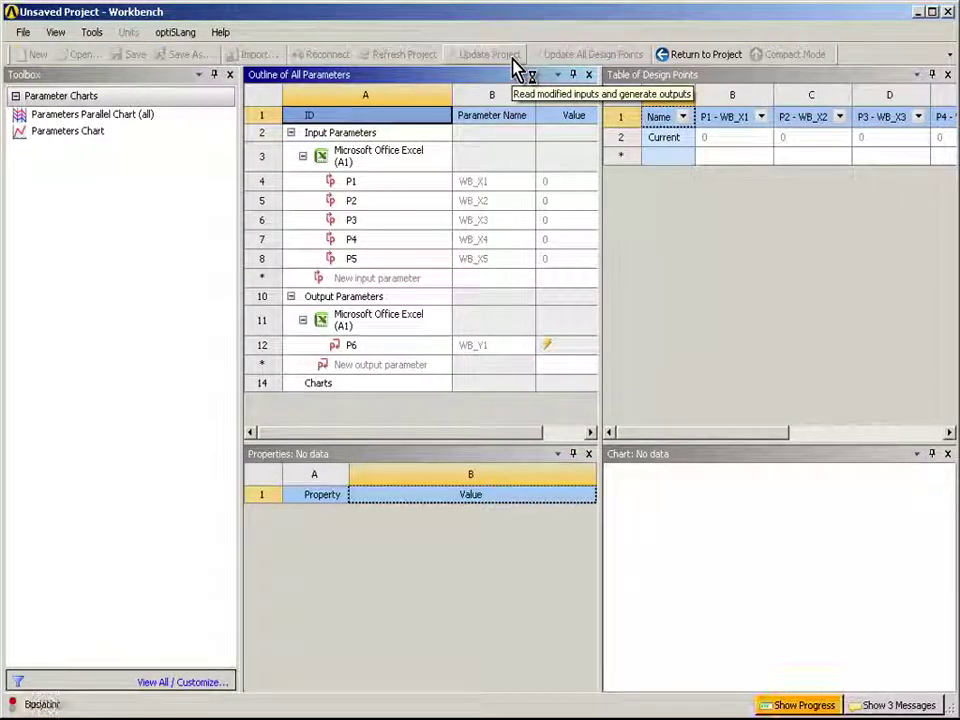
{"action": "left_click", "coordinate": [681, 57]}
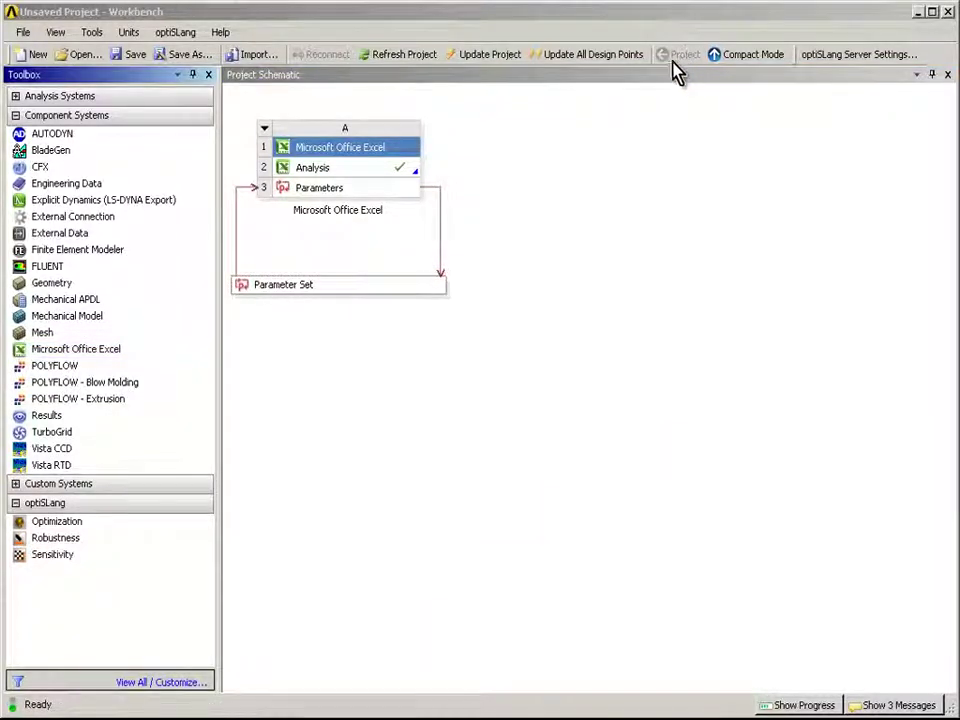
Add an optiSLang Sensitivity system under the default name, linked to the Parameter Set.
{"action": "left_click", "coordinate": [16, 115]}
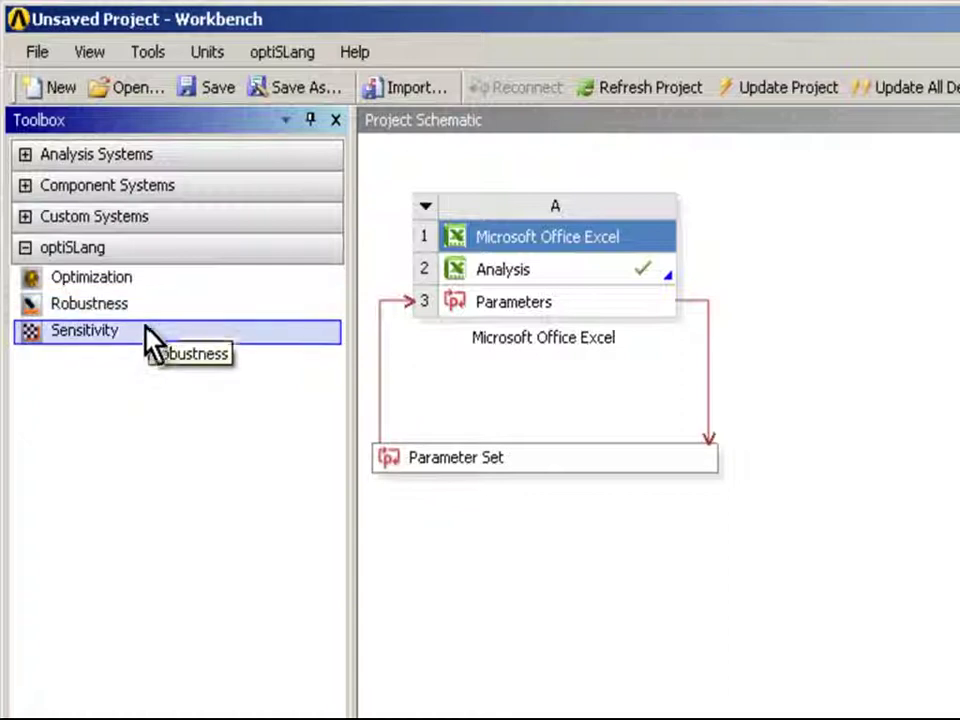
{"action": "double_click", "coordinate": [92, 328]}
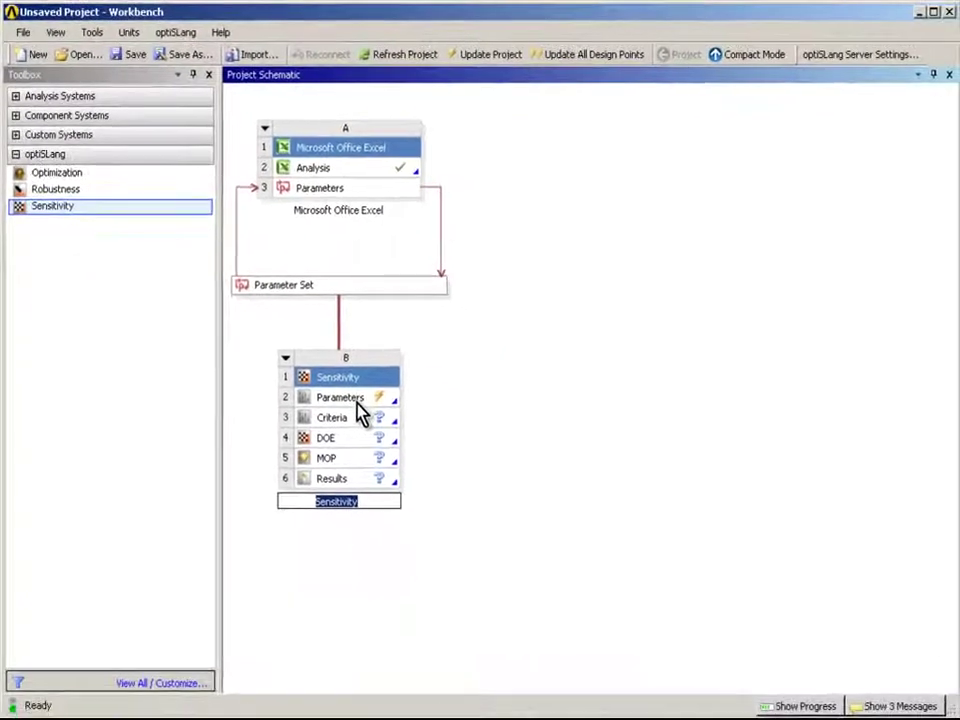
{"action": "left_click", "coordinate": [357, 411]}
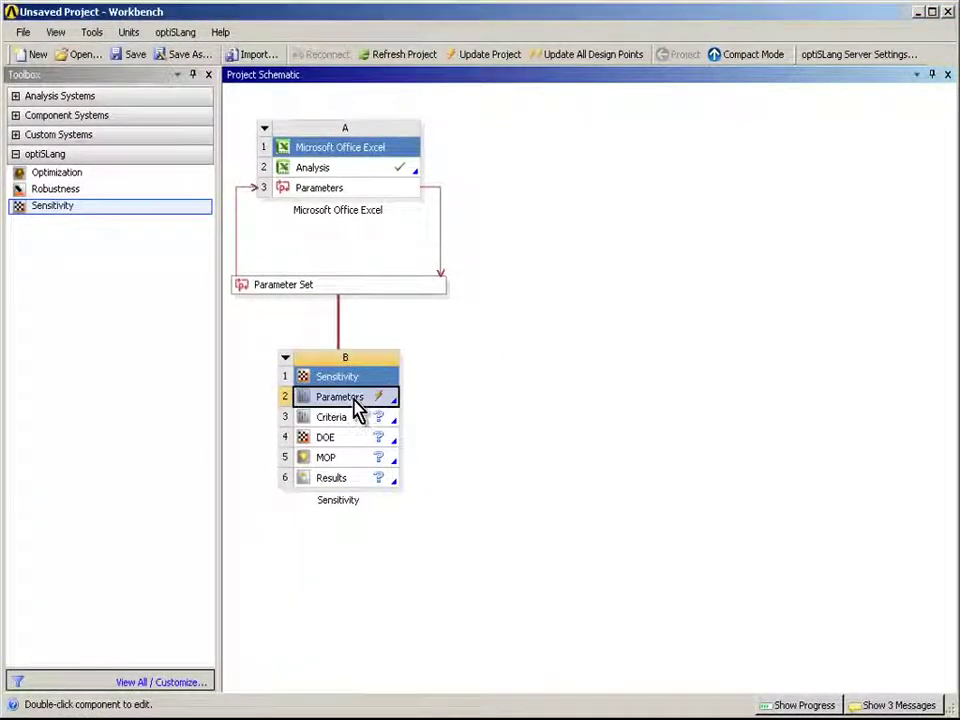
Give all five inputs WB_X1–WB_X5 the range -3.14 to 3.14.
{"action": "double_click", "coordinate": [357, 411]}
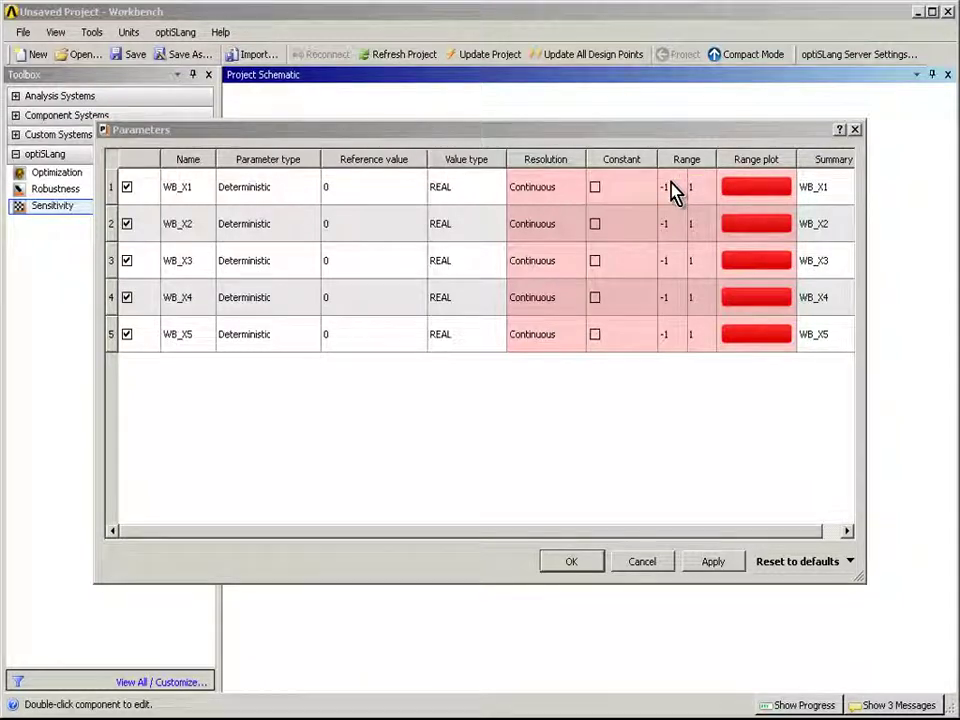
{"action": "left_click", "coordinate": [672, 192]}
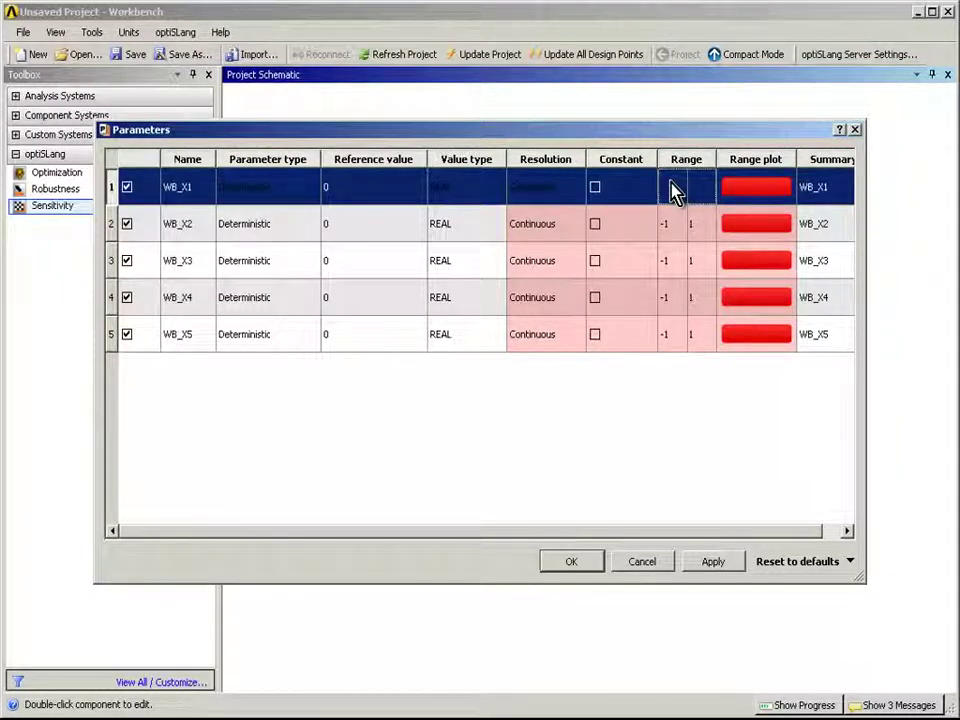
{"action": "left_click", "coordinate": [695, 340], "text": "shift"}
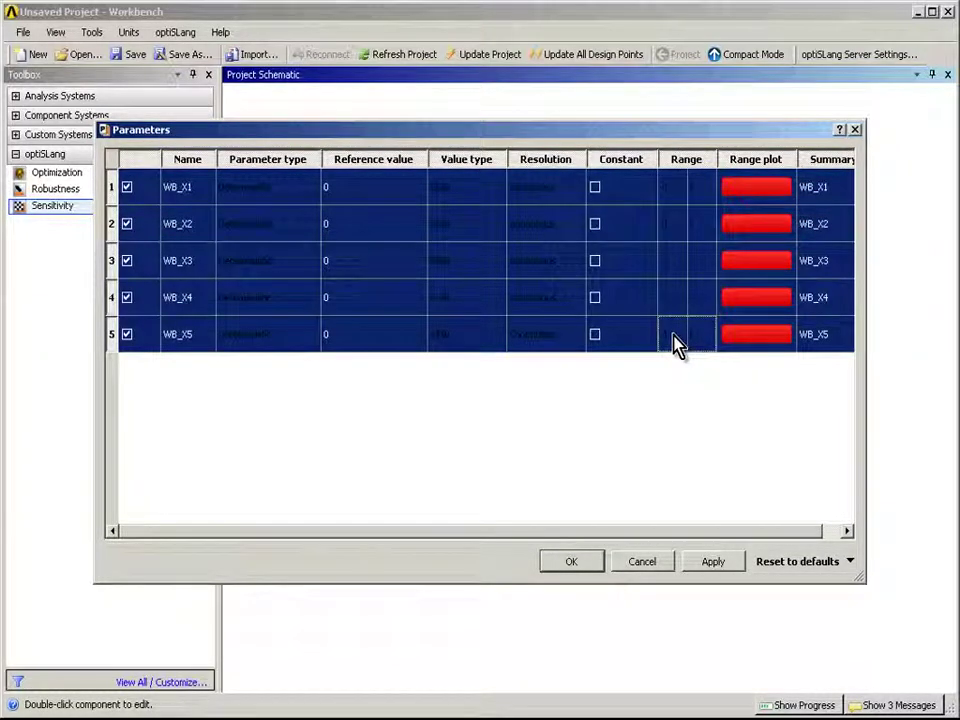
{"action": "left_click", "coordinate": [672, 338]}
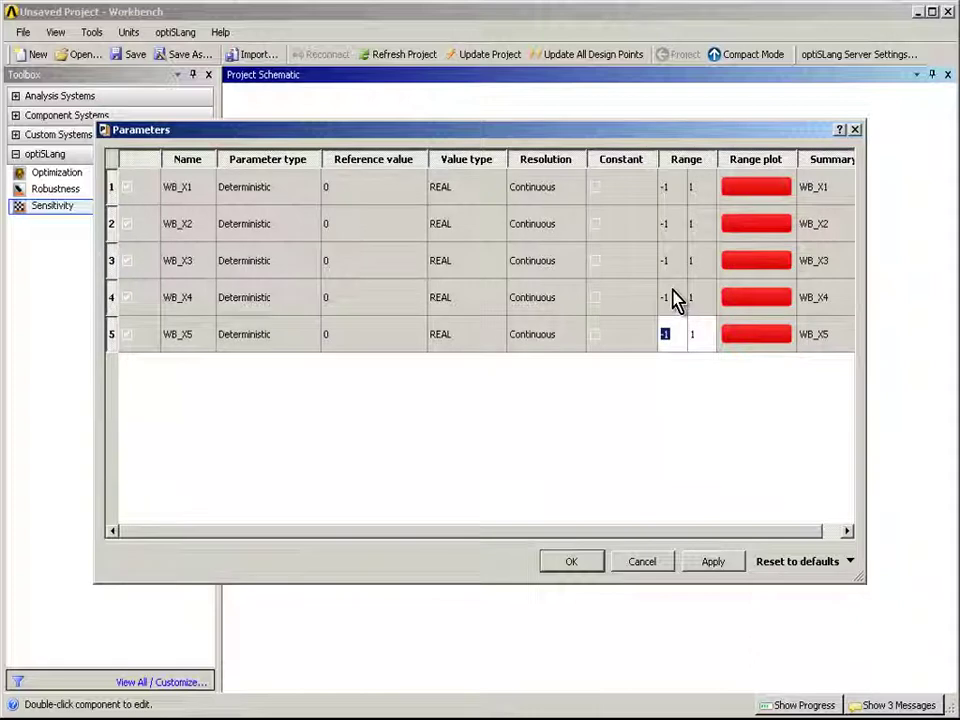
{"action": "type", "text": "-3.1"}
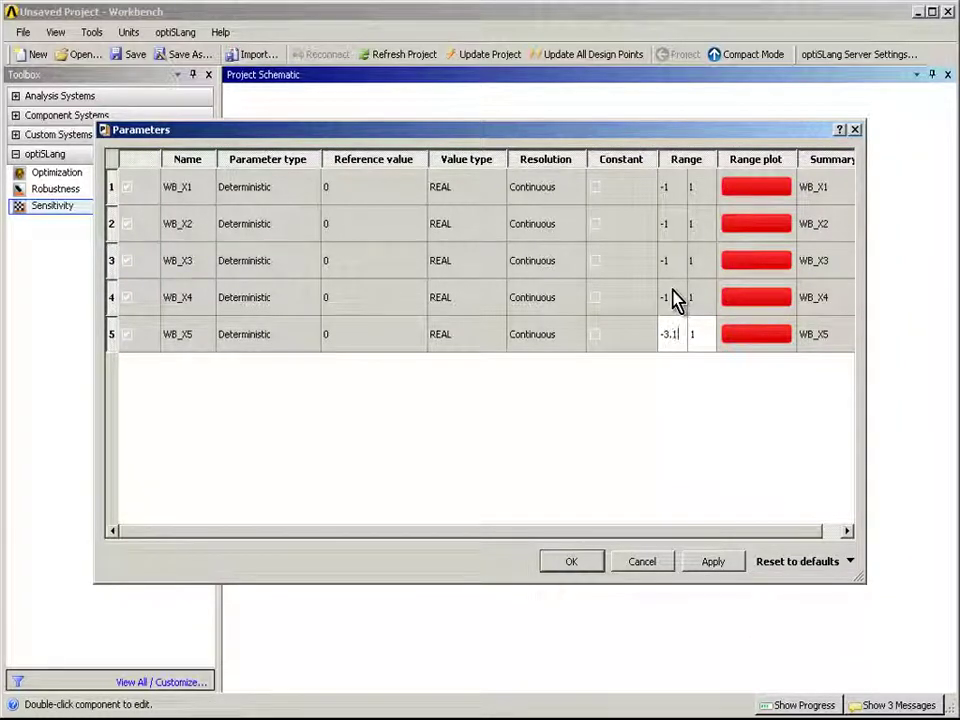
{"action": "type", "text": "4 "}
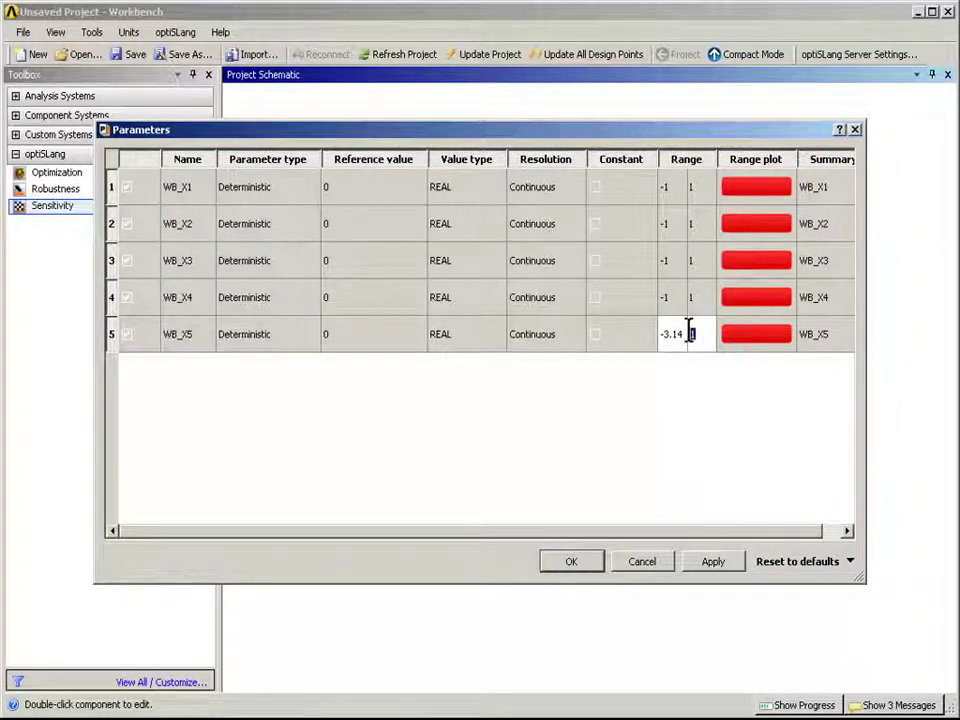
{"action": "type", "text": "3."}
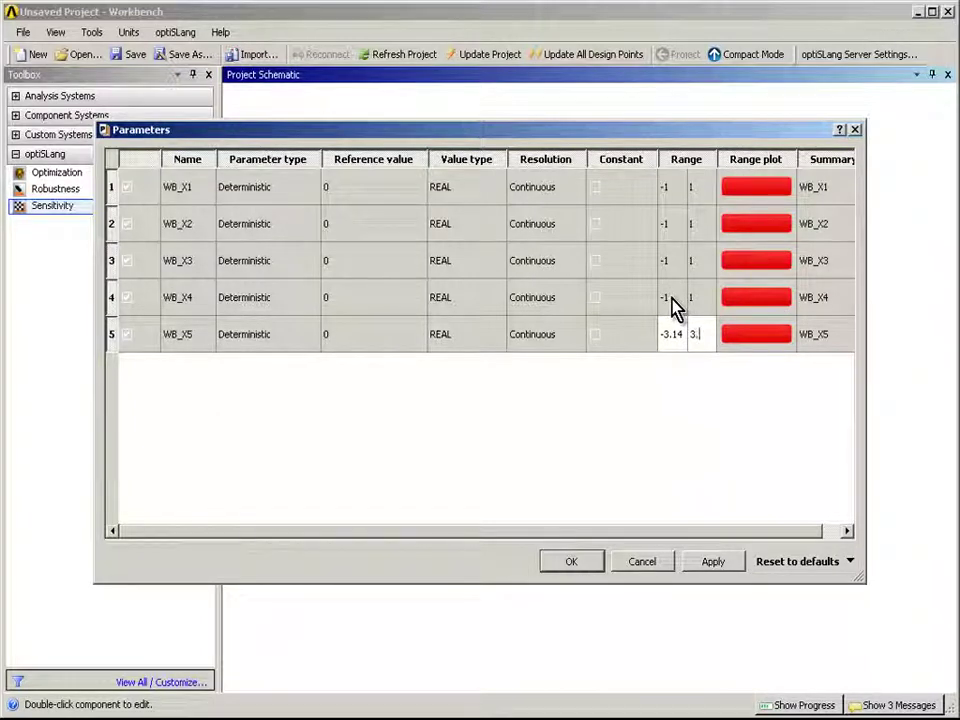
{"action": "type", "text": "14"}
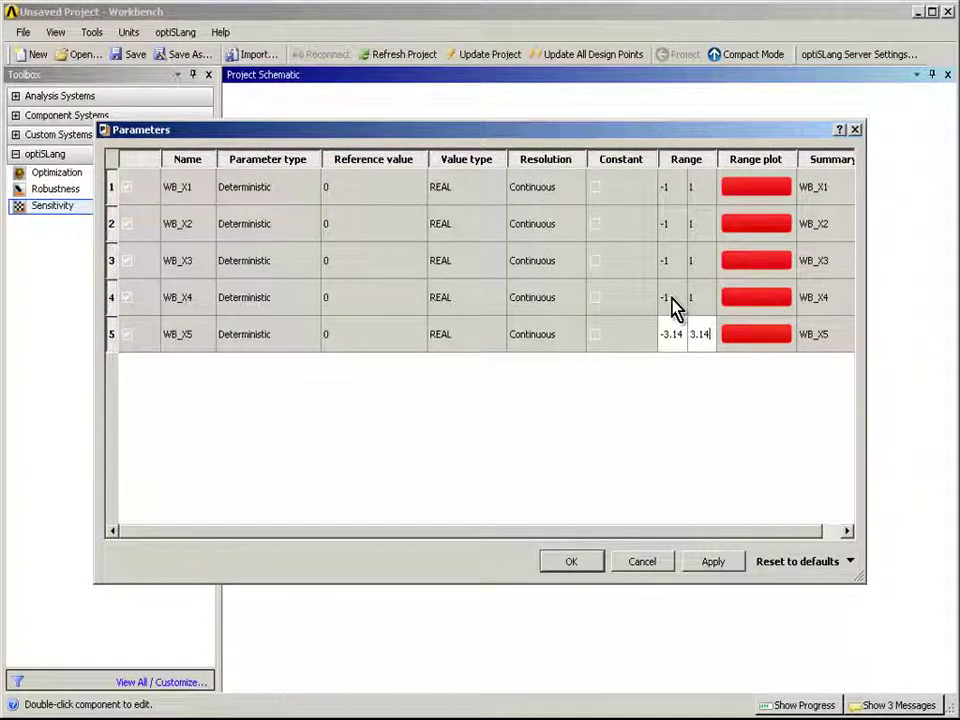
{"action": "key", "text": "Return"}
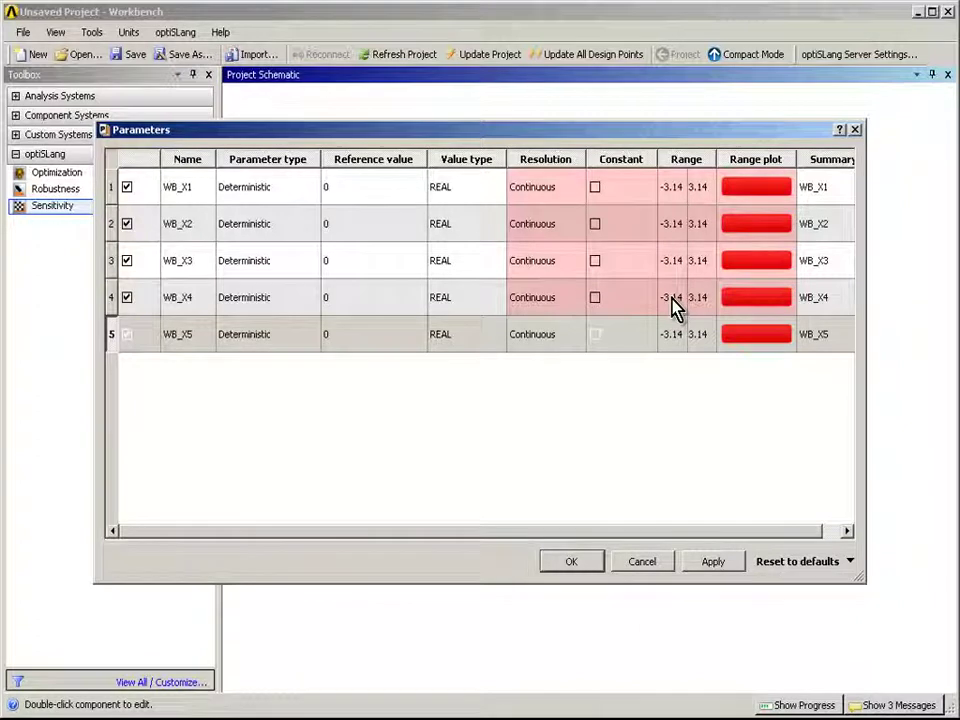
{"action": "left_click", "coordinate": [549, 565]}
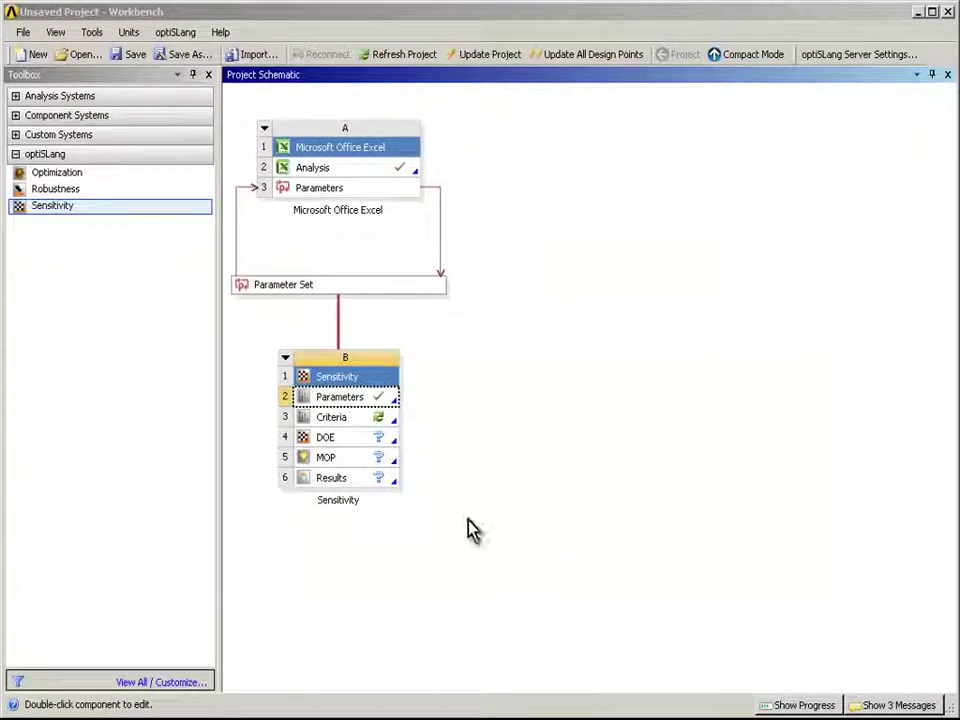
Review the Criteria settings, then bring up the DOE dialog showing A-LHS with 100 samples.
{"action": "double_click", "coordinate": [358, 420]}
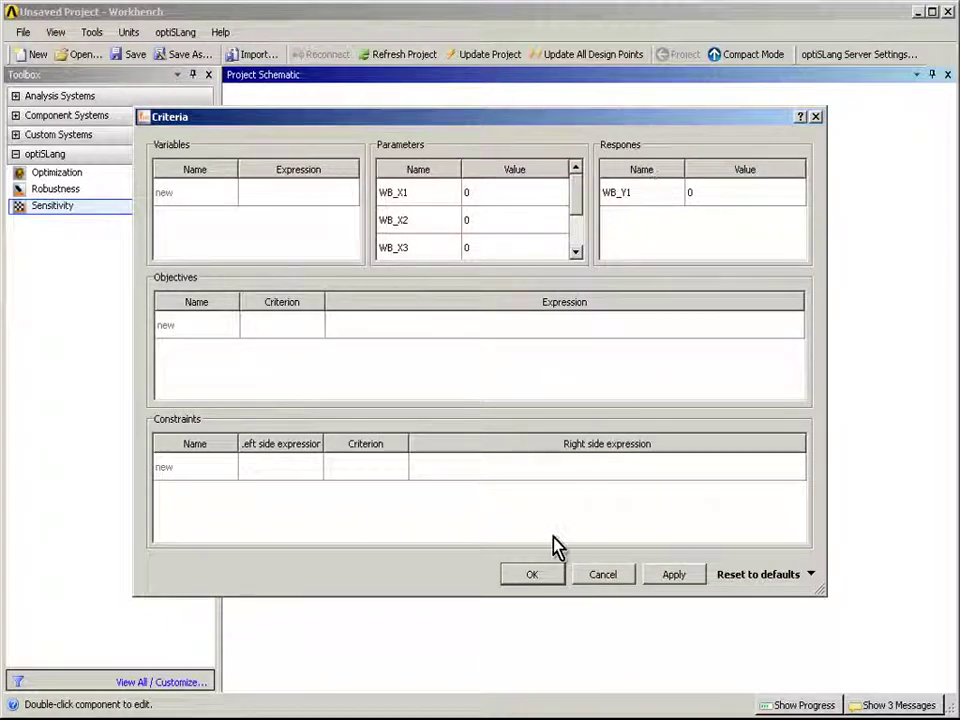
{"action": "left_click", "coordinate": [532, 574]}
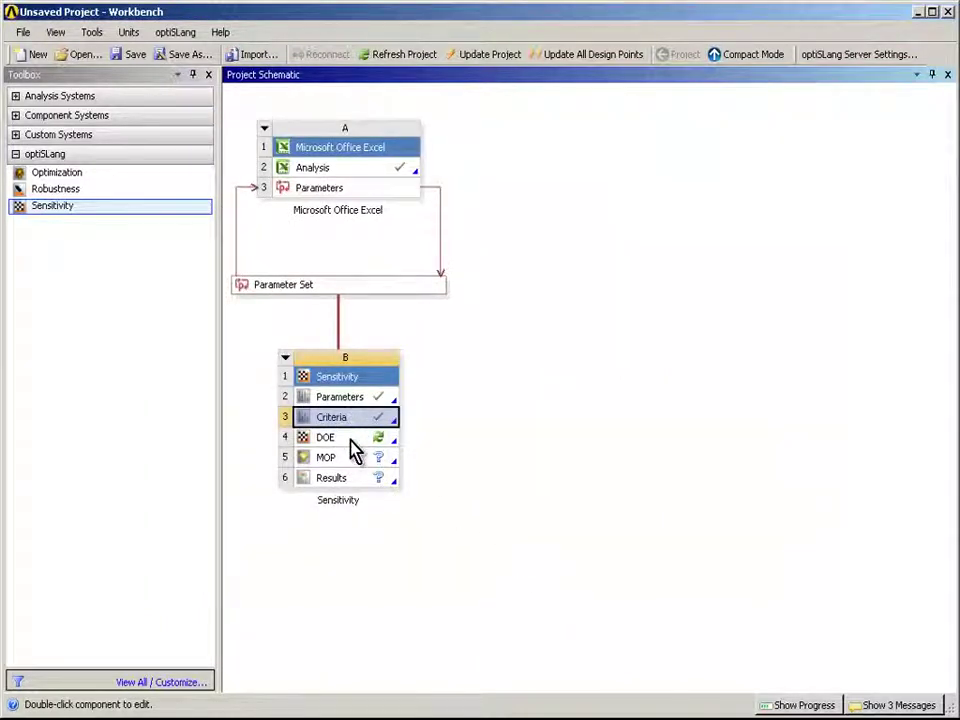
{"action": "double_click", "coordinate": [340, 448]}
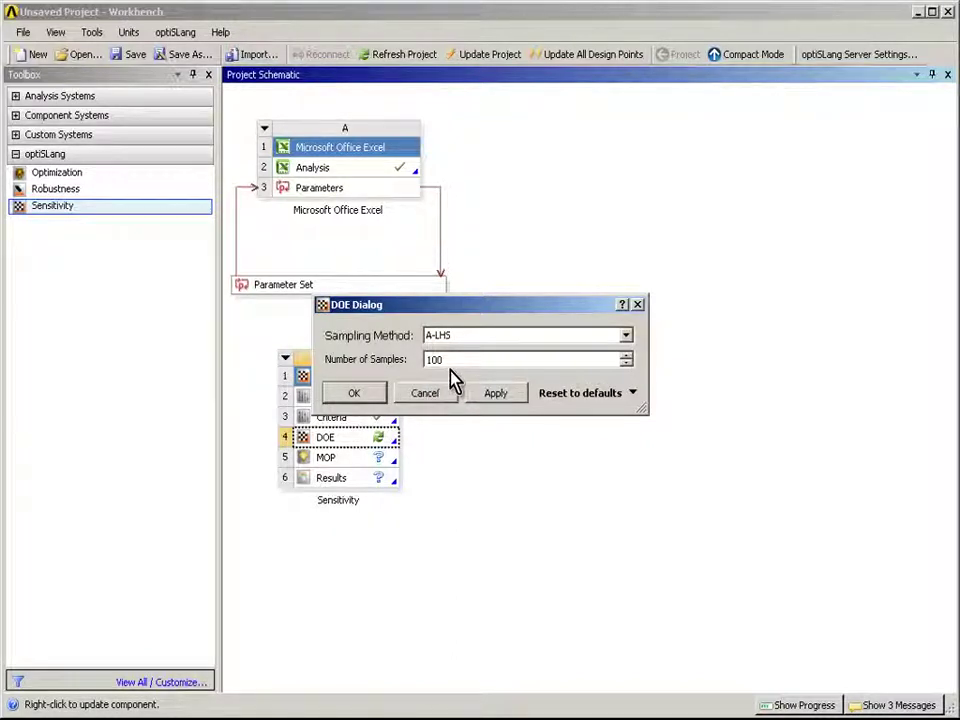
Run the 100-sample A-LHS DOE to completion and close the progress panel.
{"action": "left_click", "coordinate": [370, 398]}
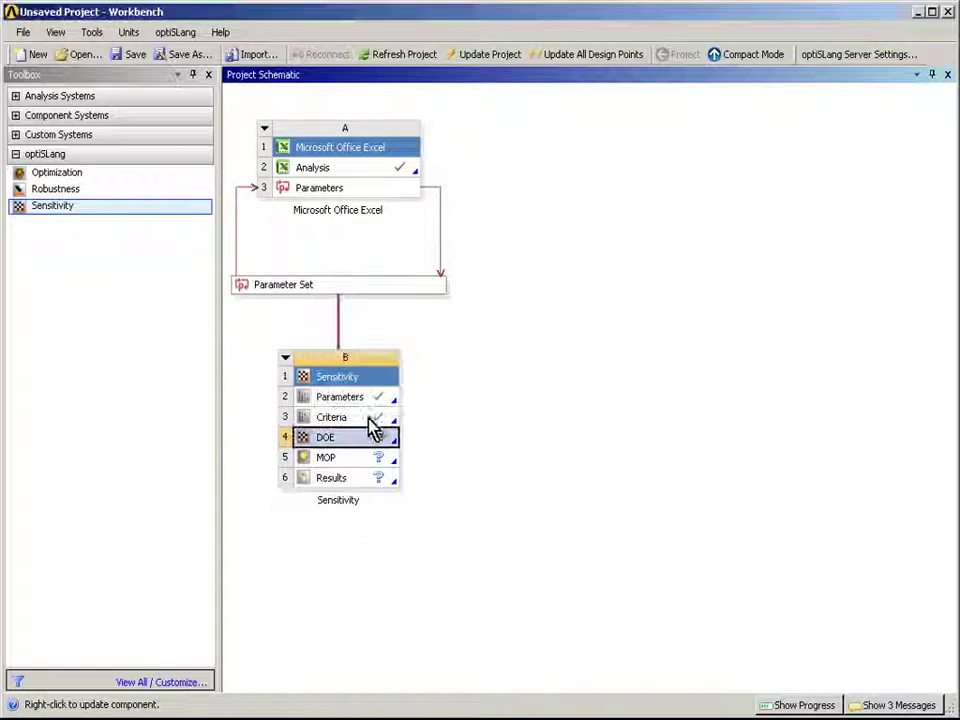
{"action": "right_click", "coordinate": [344, 440]}
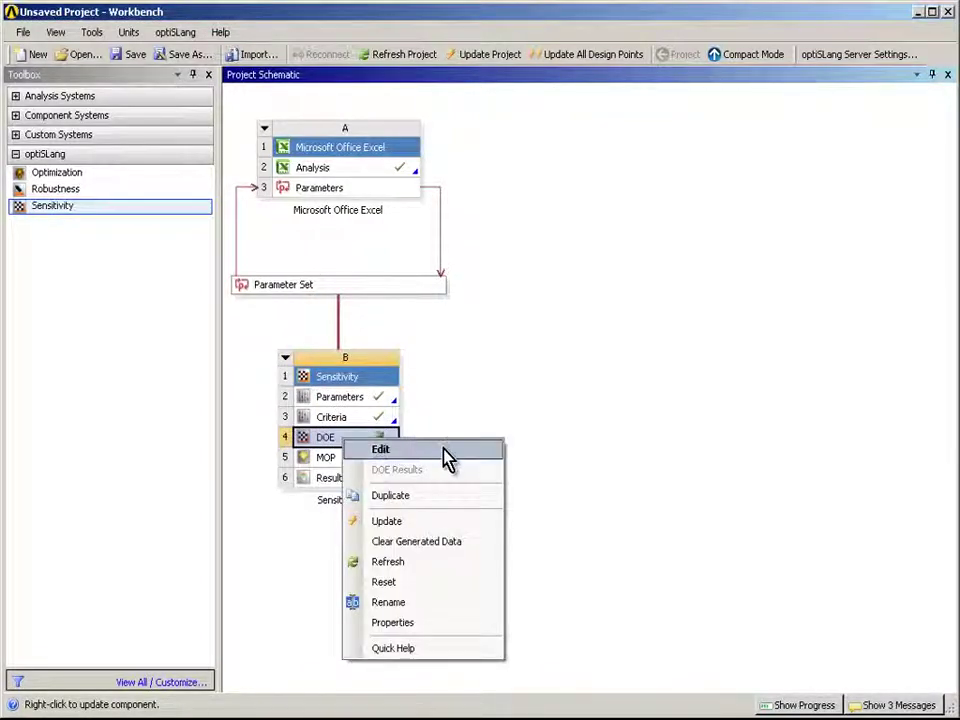
{"action": "left_click", "coordinate": [449, 532]}
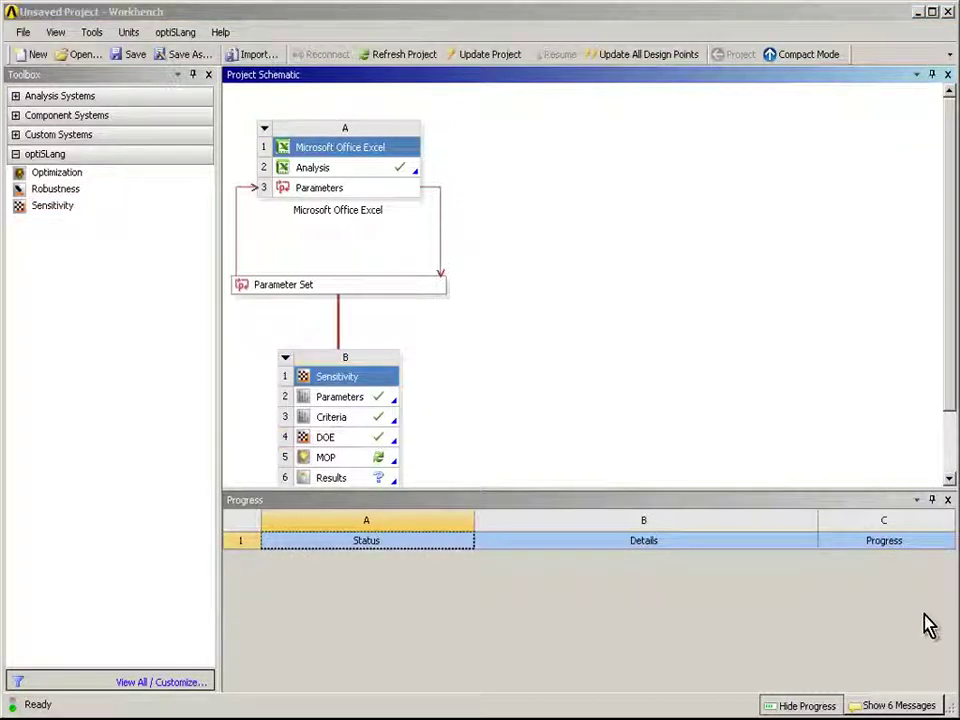
{"action": "left_click", "coordinate": [948, 499]}
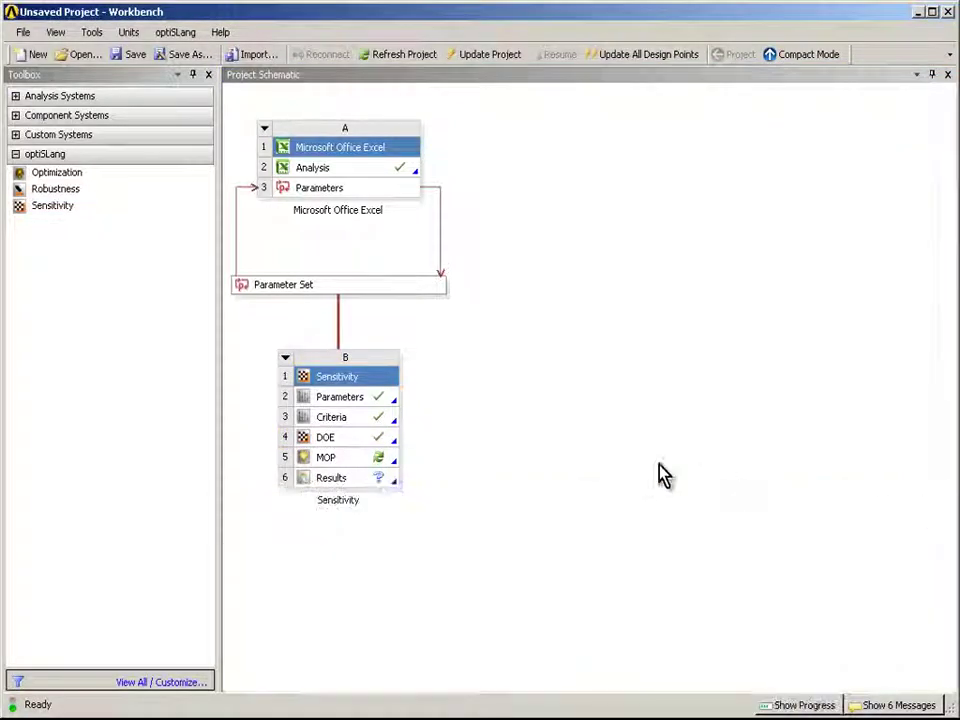
{"action": "double_click", "coordinate": [312, 285]}
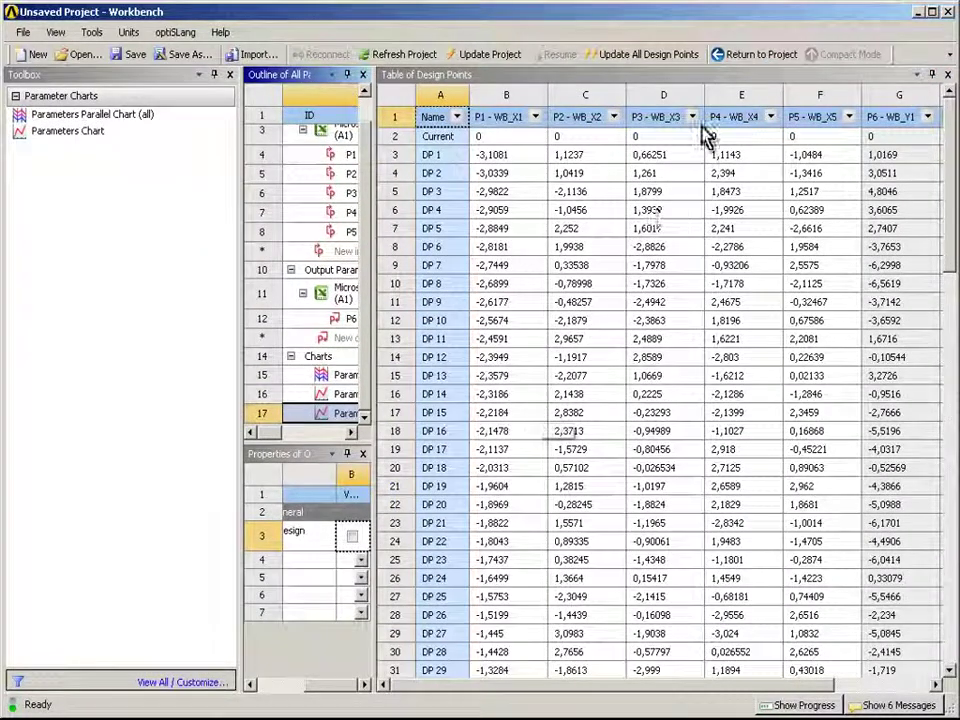
{"action": "left_click", "coordinate": [730, 56]}
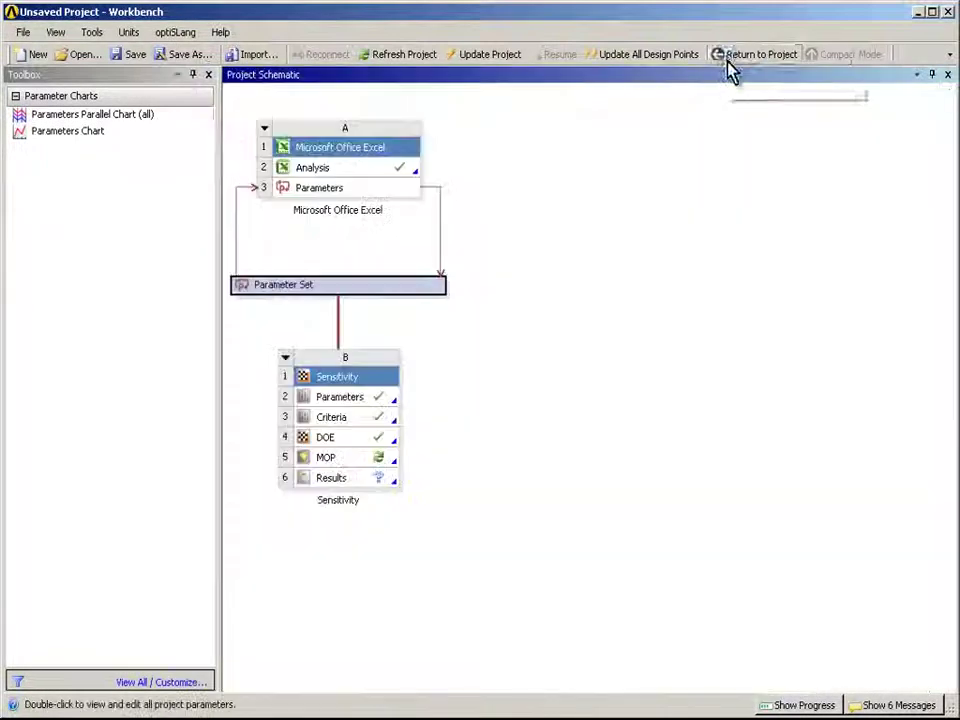
{"action": "left_click", "coordinate": [345, 490]}
{"action": "double_click", "coordinate": [341, 479]}
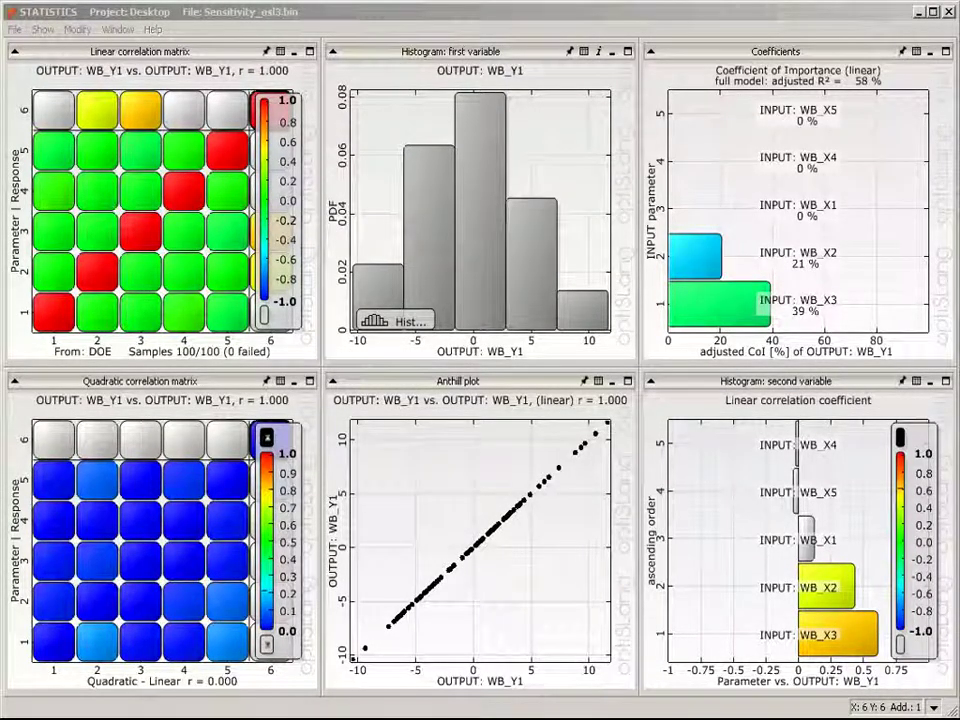
{"action": "left_click", "coordinate": [919, 13]}
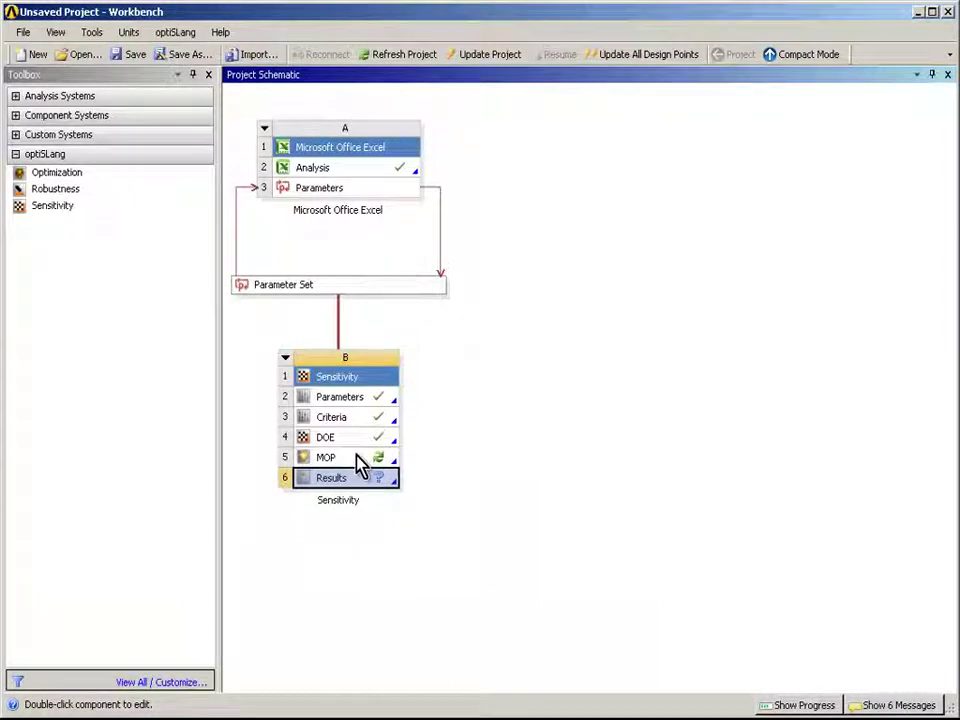
Accept the default MOP settings and update MOP to build the metamodel.
{"action": "double_click", "coordinate": [360, 458]}
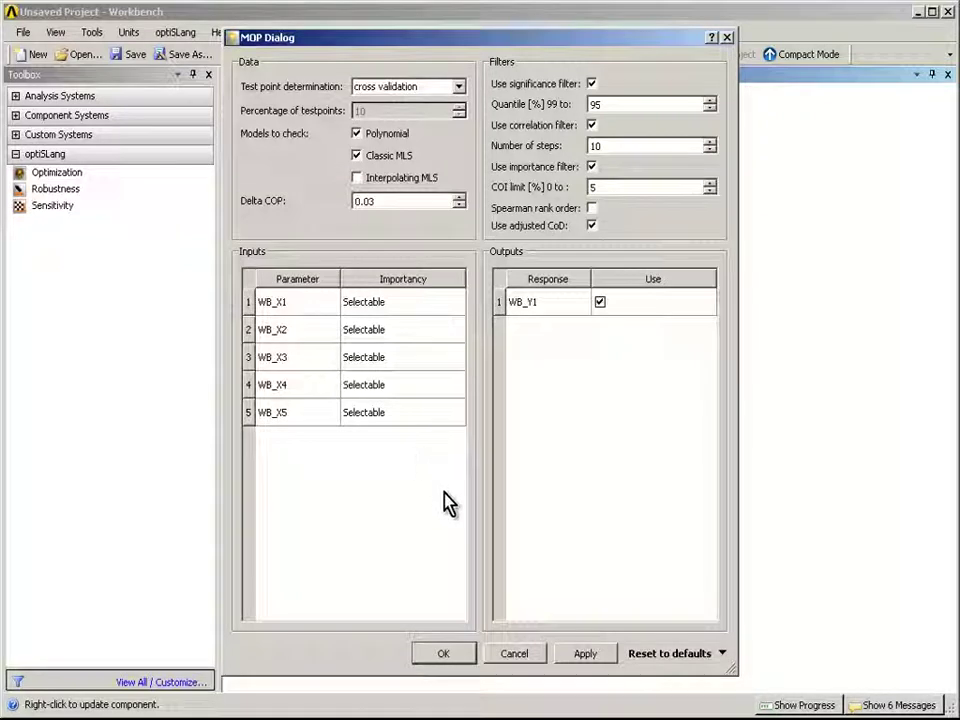
{"action": "left_click", "coordinate": [446, 656]}
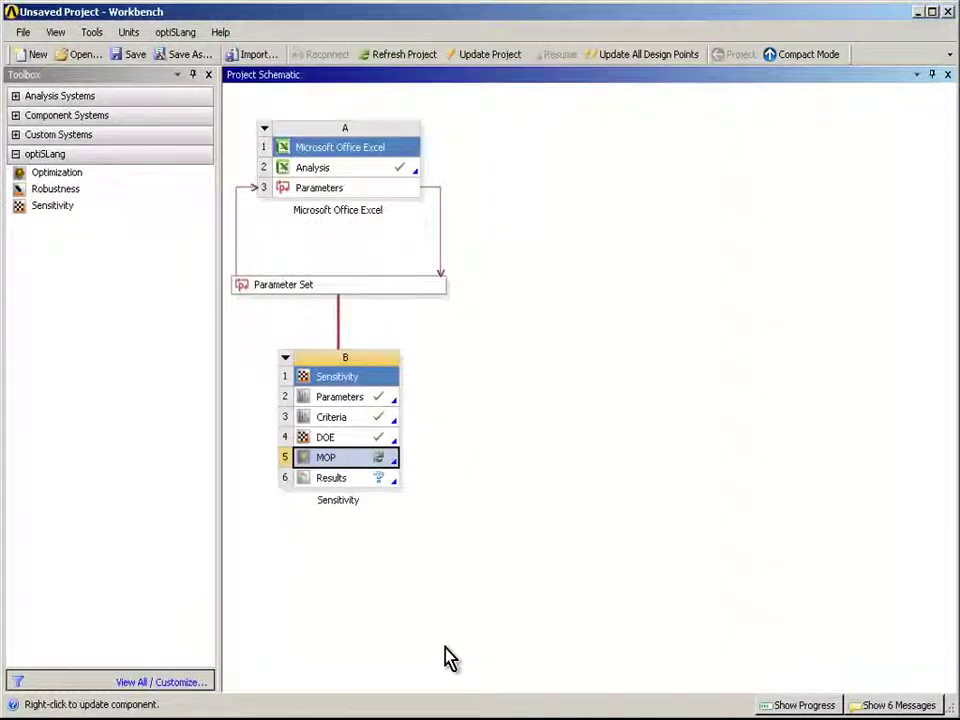
{"action": "right_click", "coordinate": [342, 464]}
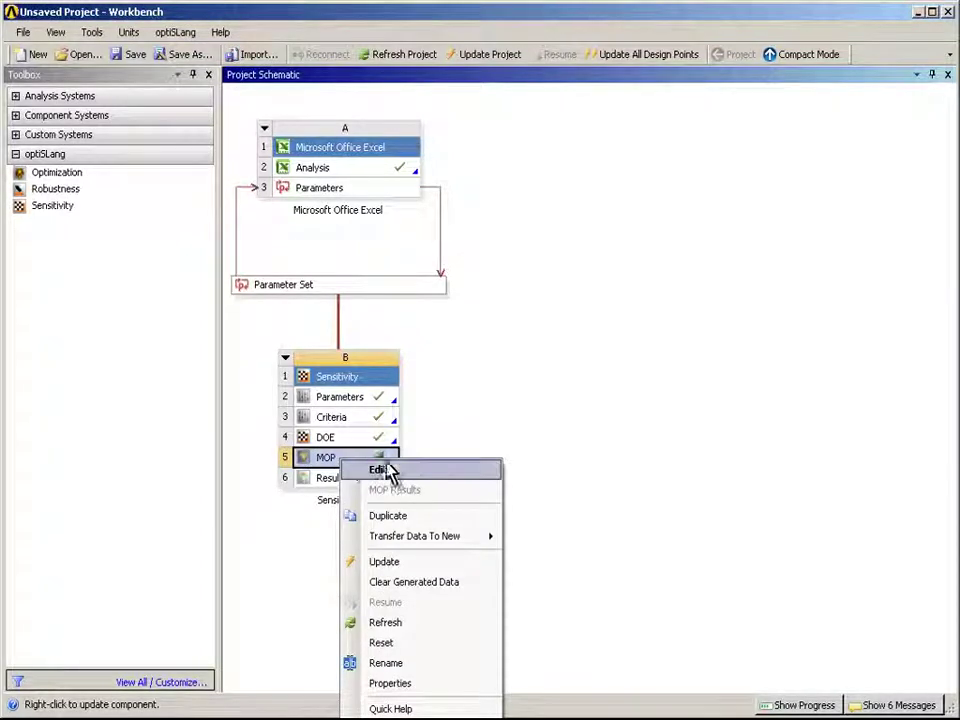
{"action": "left_click", "coordinate": [432, 562]}
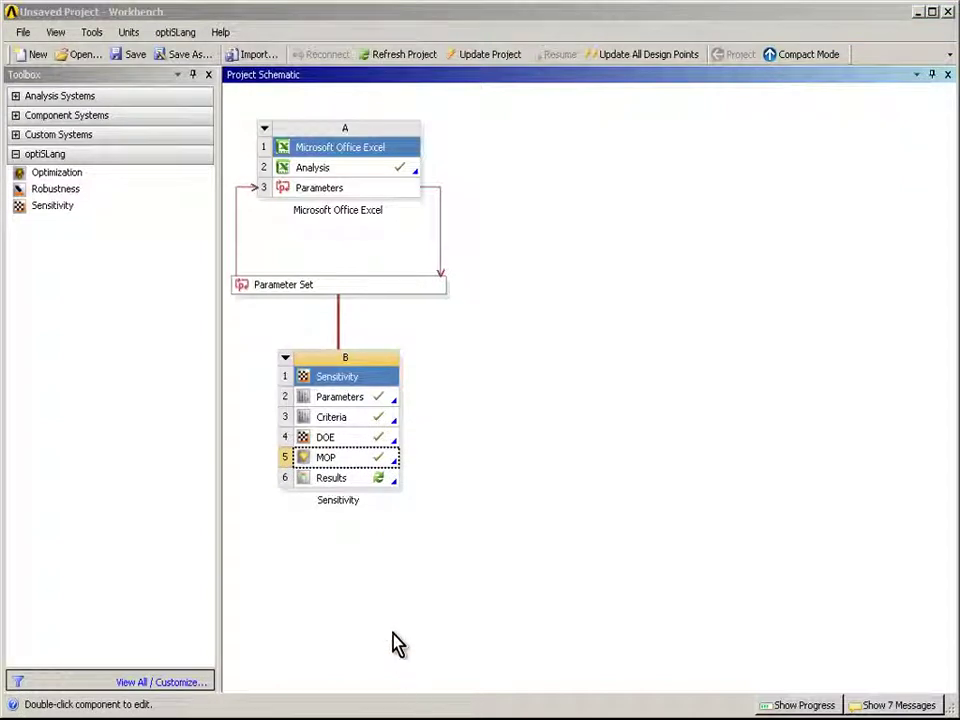
Open Results and rotate the MLS surface of WB_Y1 over WB_X2 and WB_X3.
{"action": "double_click", "coordinate": [351, 477]}
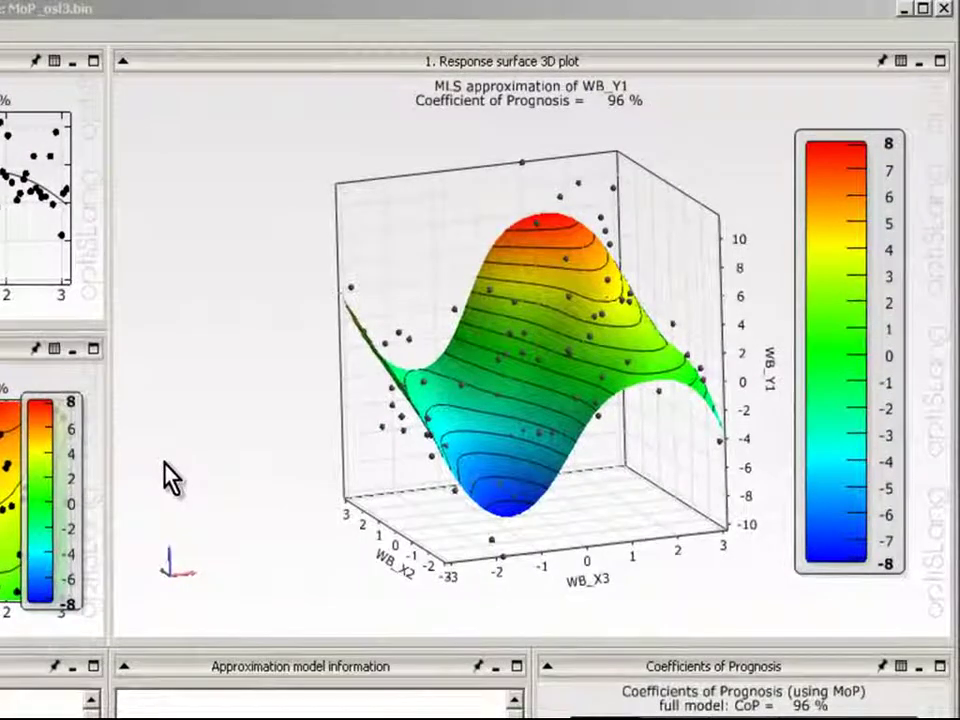
{"action": "mouse_move", "coordinate": [165, 463]}
{"action": "left_mouse_down"}
{"action": "mouse_move", "coordinate": [238, 461]}
{"action": "mouse_move", "coordinate": [120, 456]}
{"action": "mouse_move", "coordinate": [150, 445]}
{"action": "mouse_move", "coordinate": [182, 456]}
{"action": "left_mouse_up"}
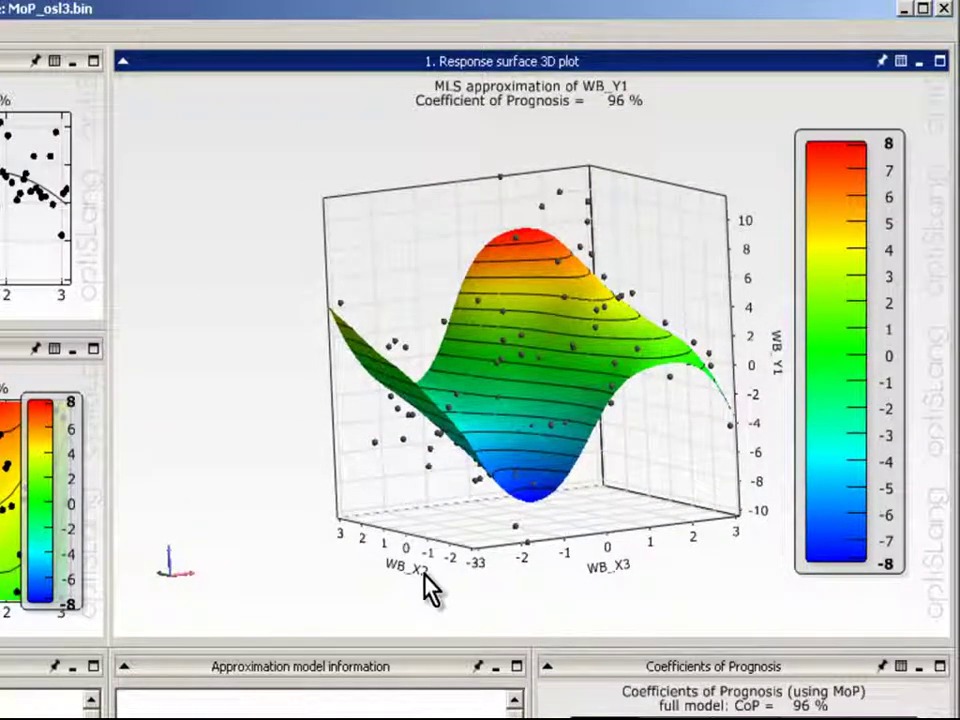